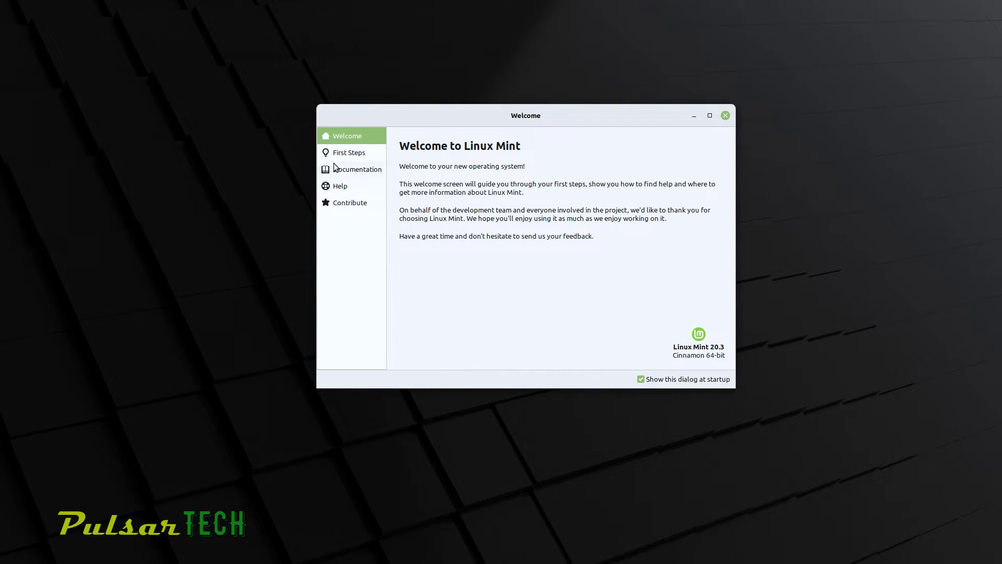
On the First Steps page, switch the desktop to dark mode and open the theme and background settings.
{"action": "left_click", "coordinate": [335, 156]}
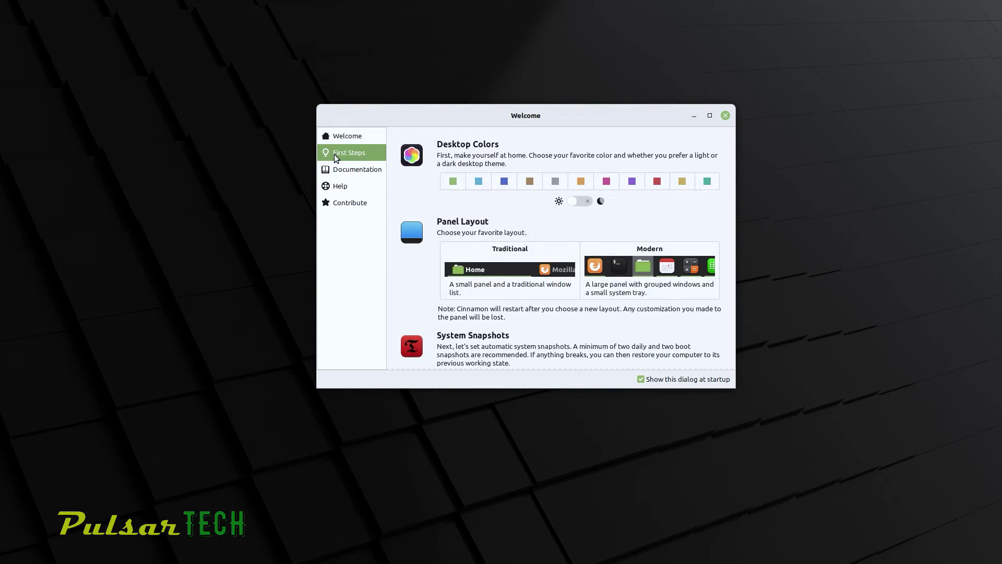
{"action": "left_click", "coordinate": [579, 204]}
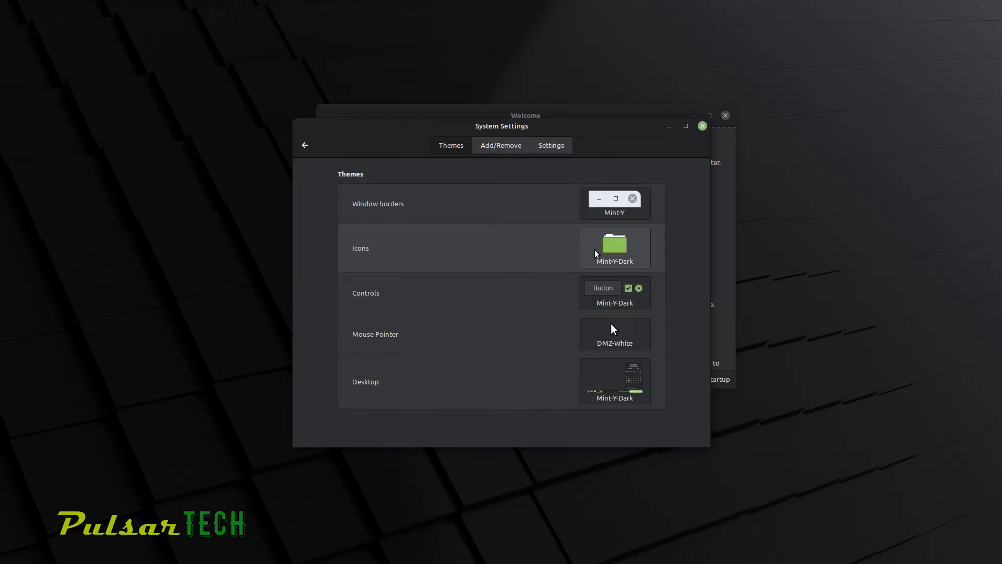
{"action": "left_click", "coordinate": [596, 254]}
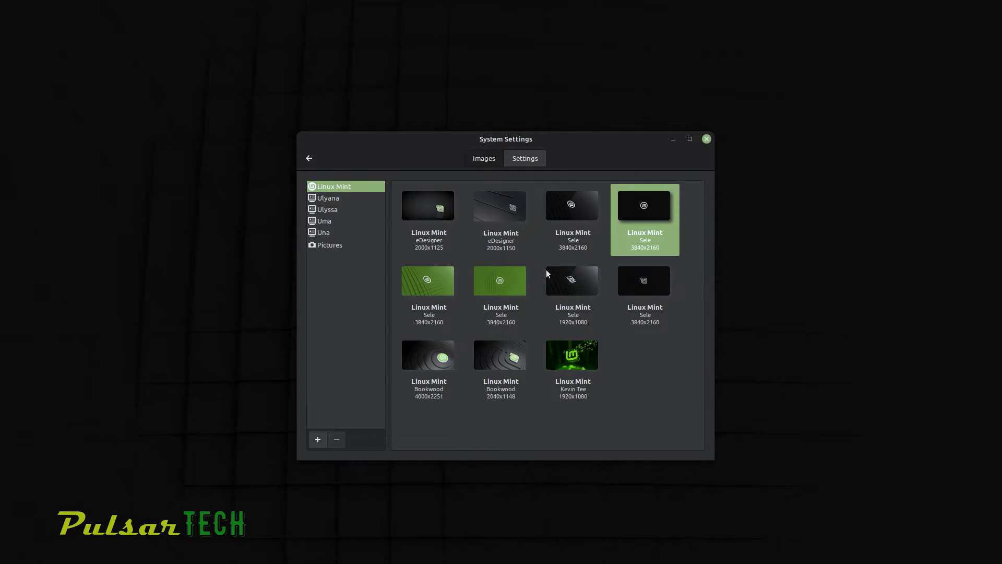
Try the green Sele, Bookwood and Kevin Tee Mint wallpapers as the desktop background.
{"action": "left_click", "coordinate": [494, 277]}
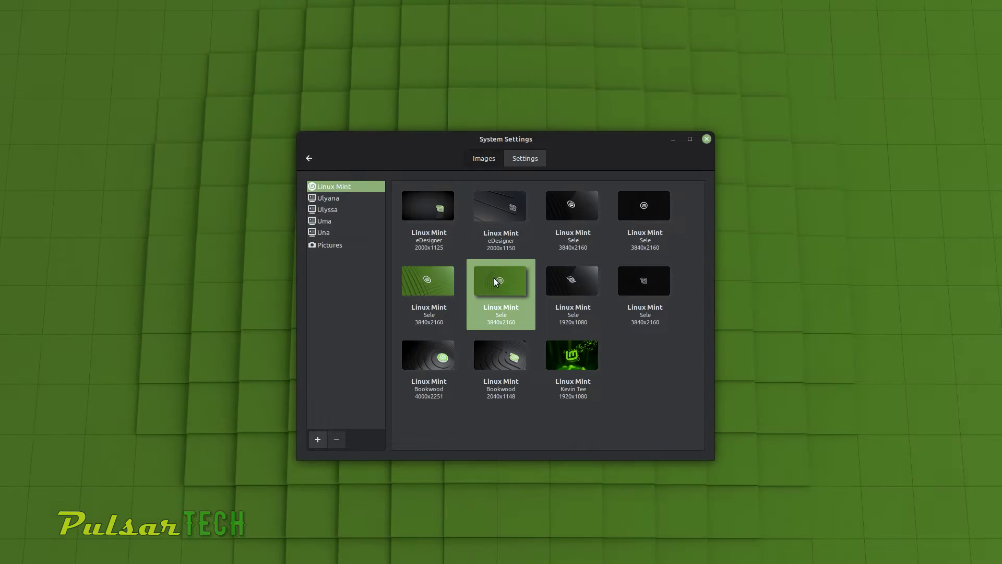
{"action": "left_click", "coordinate": [427, 360]}
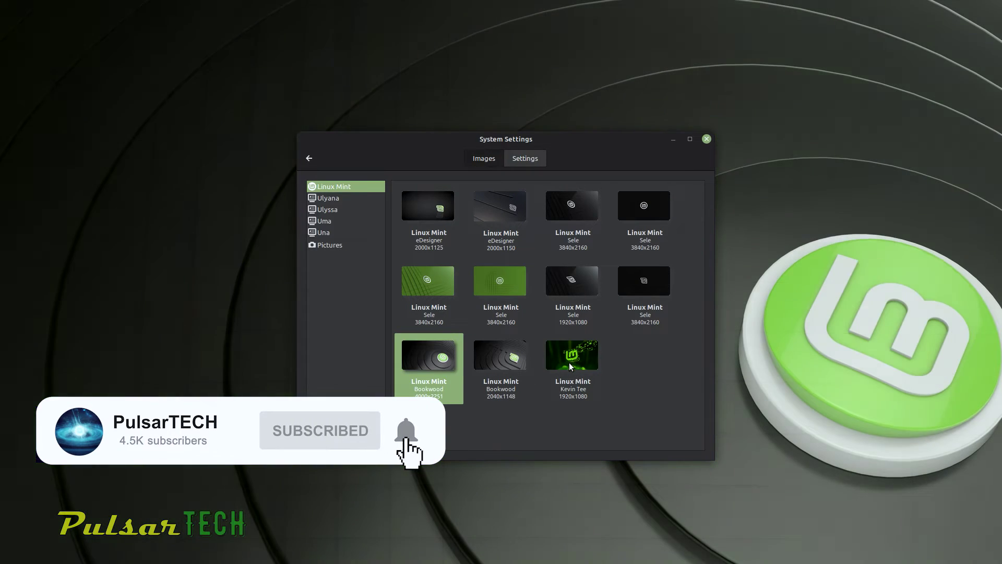
{"action": "left_click", "coordinate": [599, 358]}
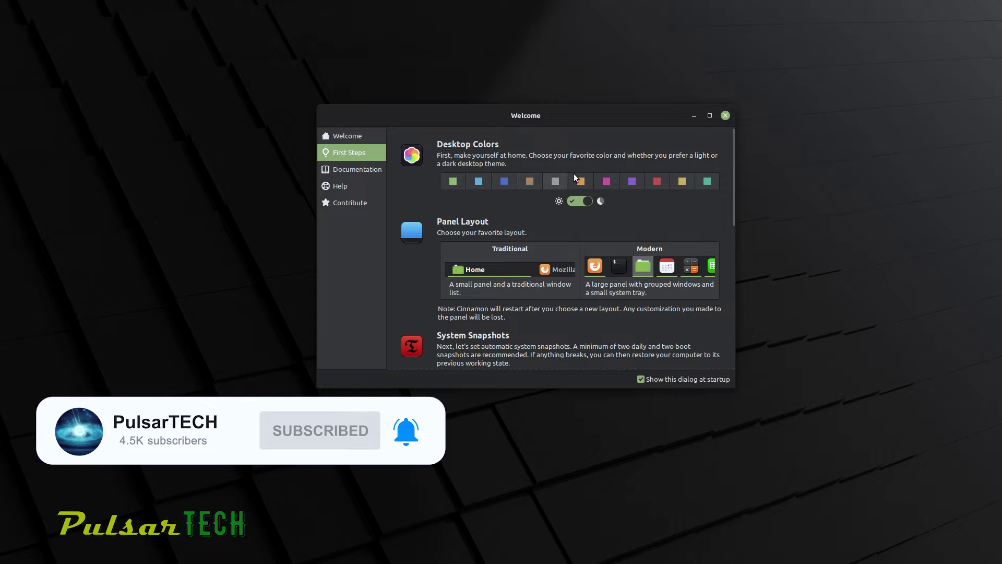
Preview the orange and red accent colours, restore green, and return to First Steps.
{"action": "left_click", "coordinate": [588, 178]}
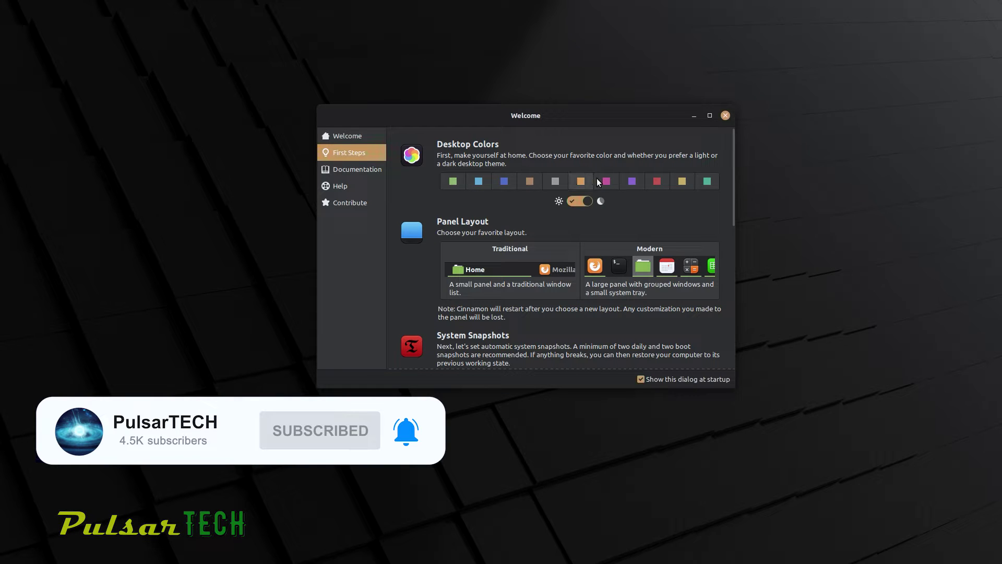
{"action": "left_click", "coordinate": [656, 181]}
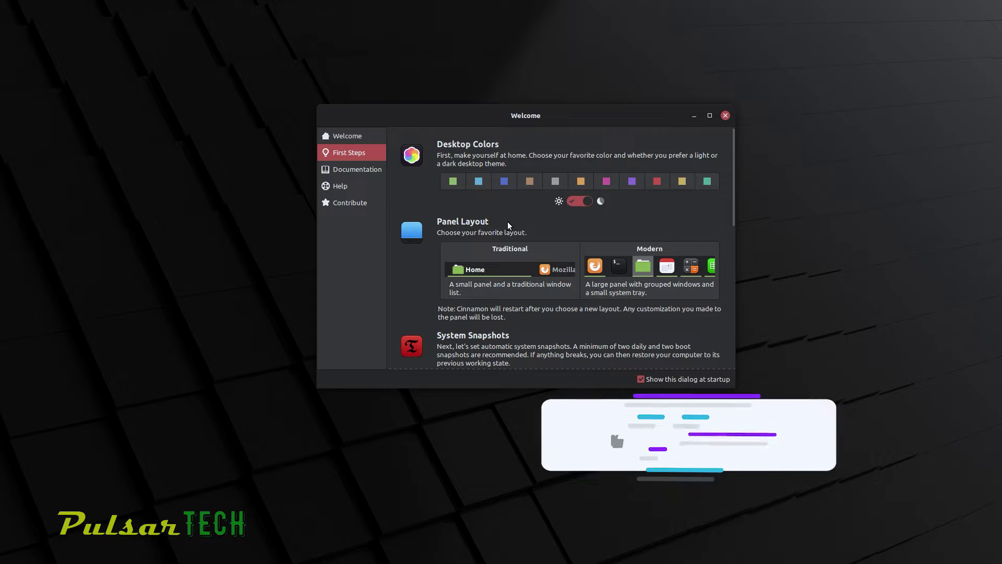
{"action": "left_click", "coordinate": [457, 182]}
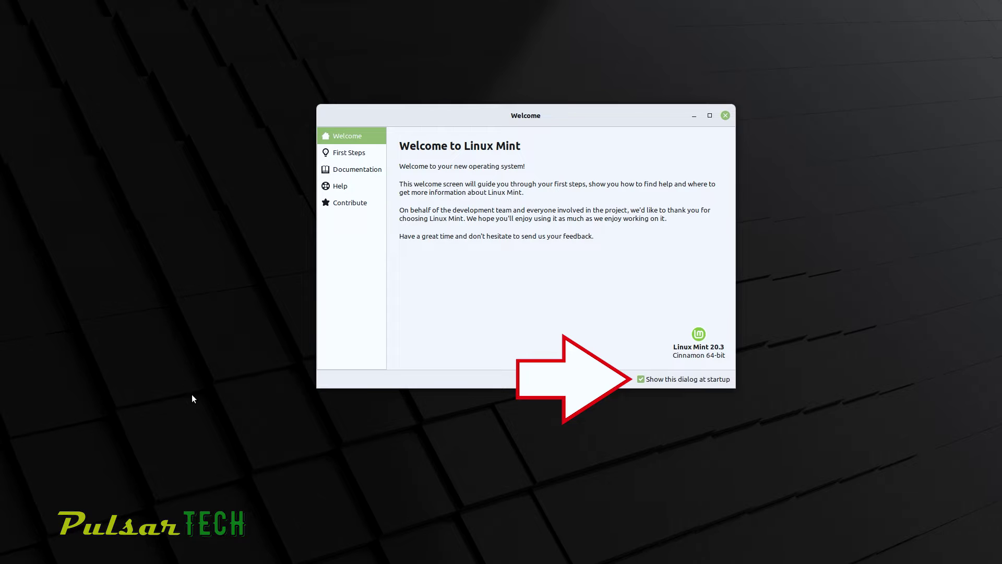
{"action": "left_click", "coordinate": [336, 155]}
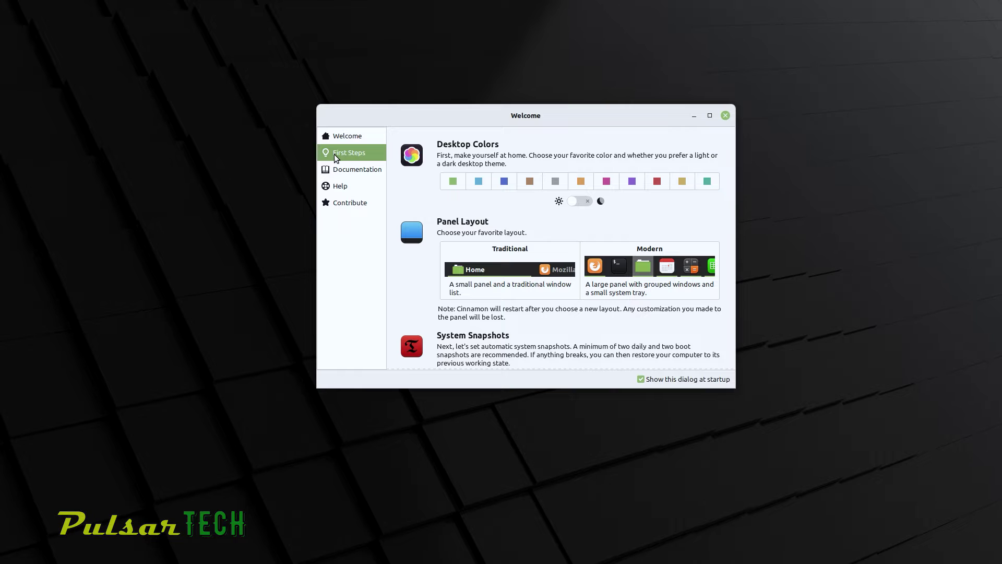
Turn on dark mode, preview the blue accent colour, then switch back to green.
{"action": "left_click", "coordinate": [581, 202]}
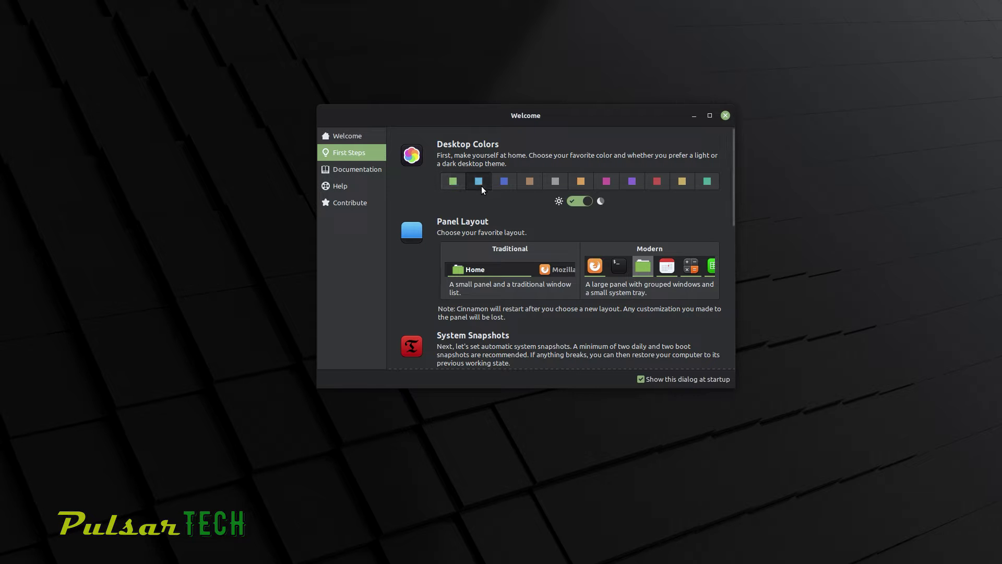
{"action": "left_click", "coordinate": [506, 184]}
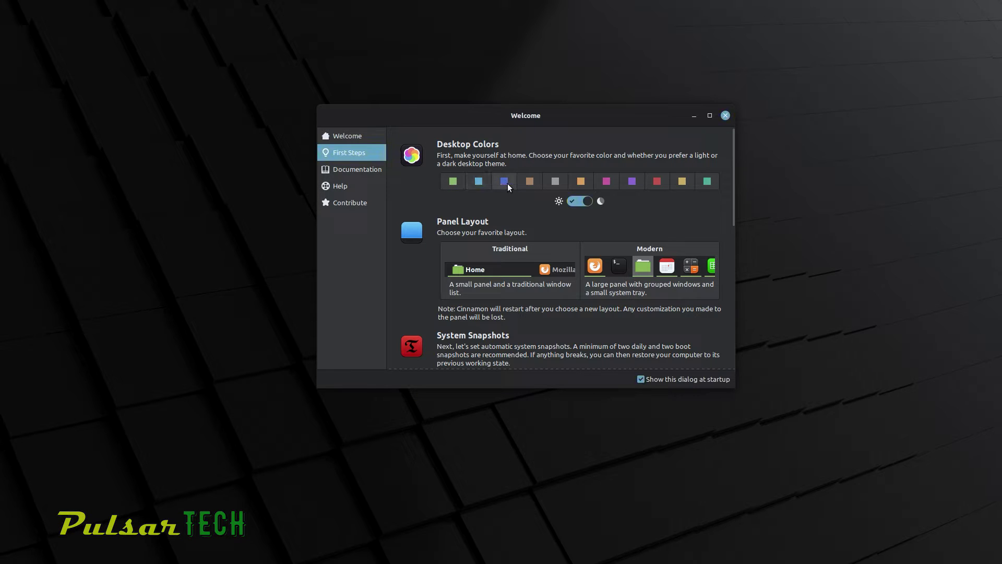
{"action": "left_click", "coordinate": [452, 182]}
Apply the Traditional panel layout, then switch to the Modern panel layout.
{"action": "left_click", "coordinate": [520, 253]}
{"action": "left_click", "coordinate": [597, 277]}
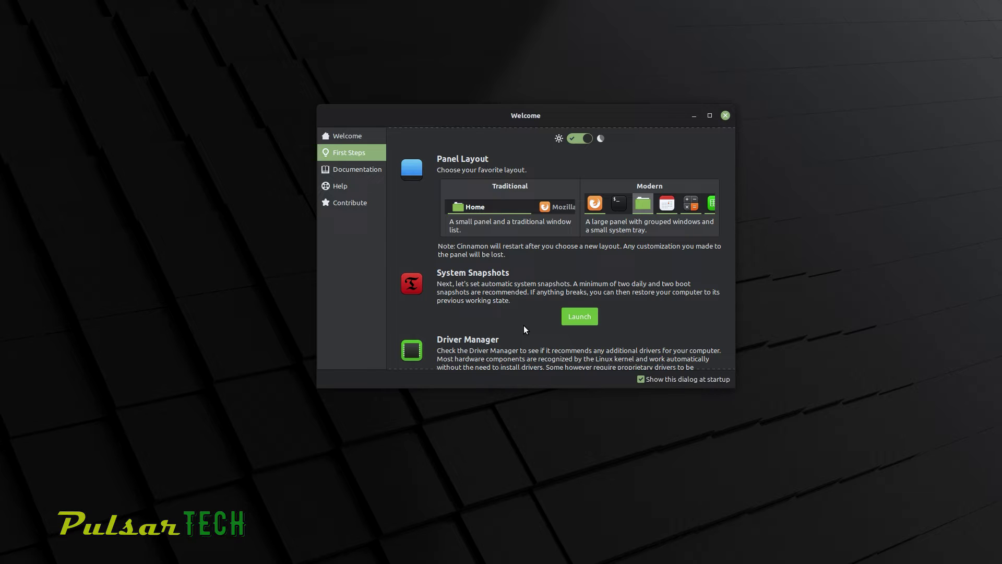
Launch the Timeshift setup wizard, authenticate with the account password, and keep RSYNC as the snapshot type.
{"action": "left_click", "coordinate": [578, 315]}
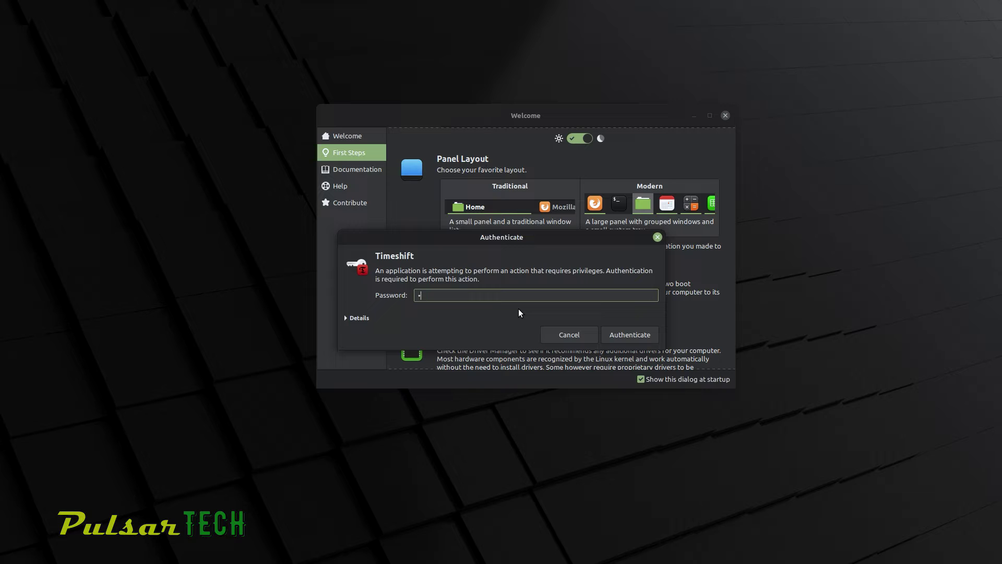
{"action": "type", "text": "******"}
{"action": "key", "text": "Return"}
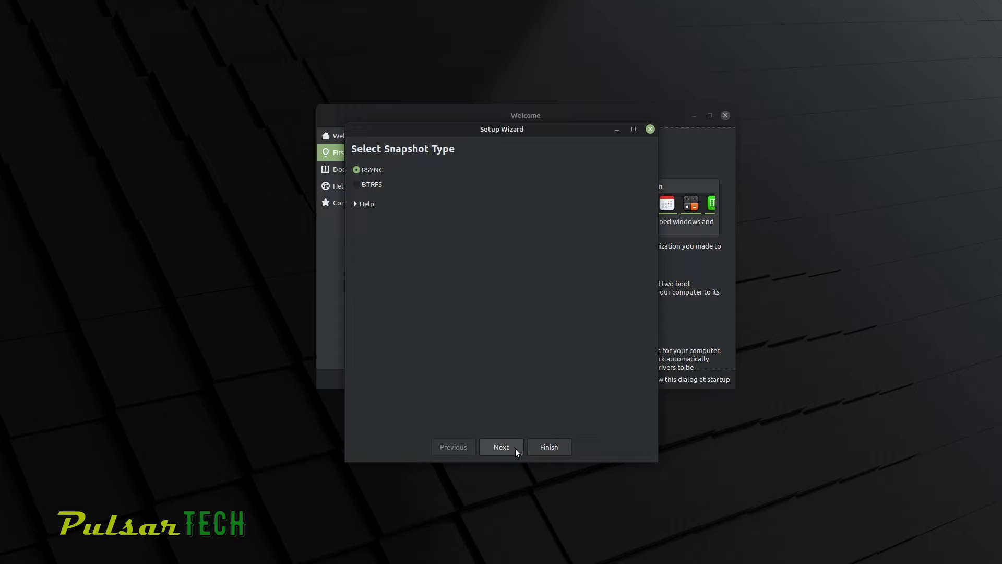
{"action": "left_click", "coordinate": [501, 446]}
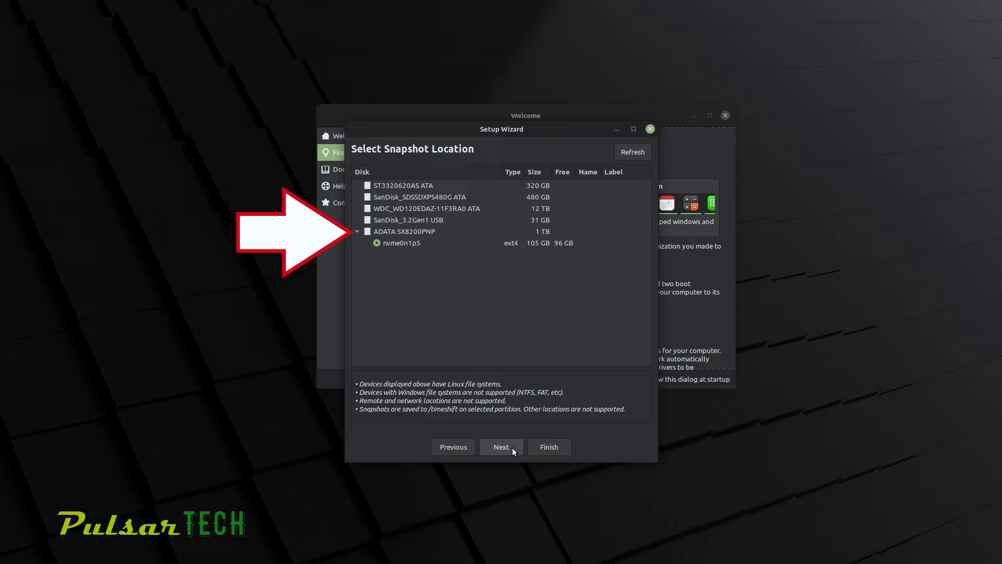
Store snapshots on nvme0n1p5, keep 3 daily snapshots, and accept home-directory defaults to finish.
{"action": "left_click", "coordinate": [398, 244]}
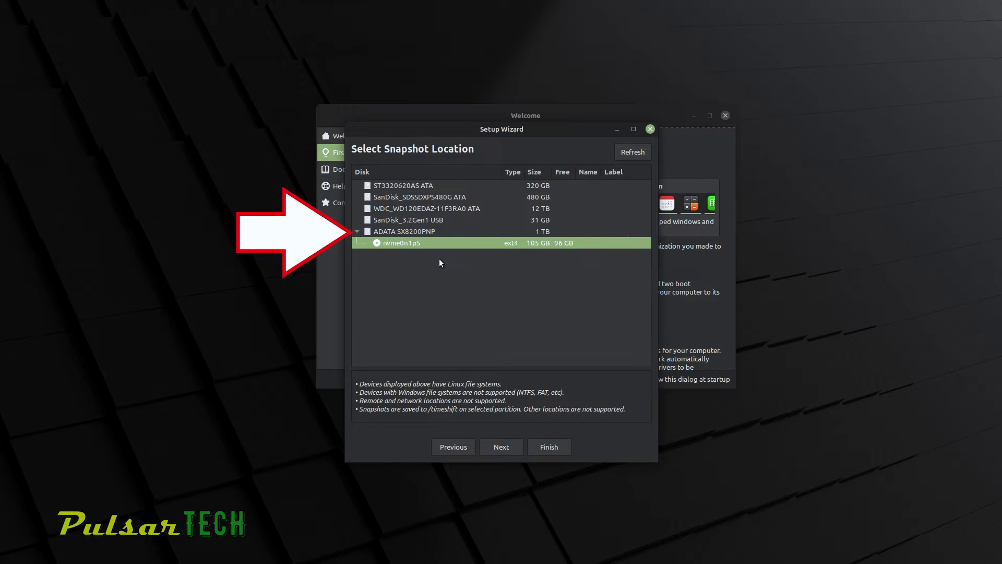
{"action": "left_click", "coordinate": [508, 447]}
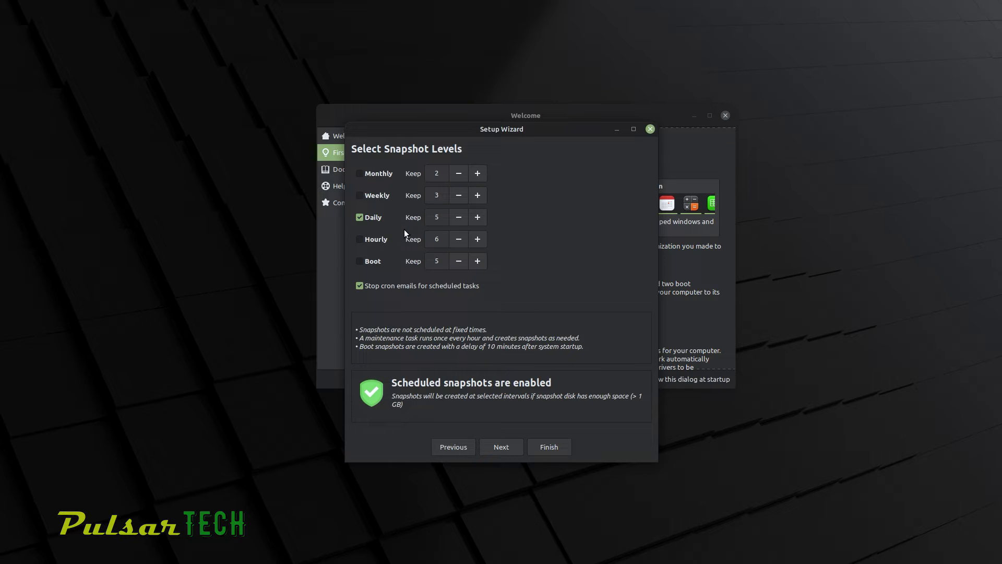
{"action": "left_click", "coordinate": [456, 221]}
{"action": "left_click", "coordinate": [455, 221]}
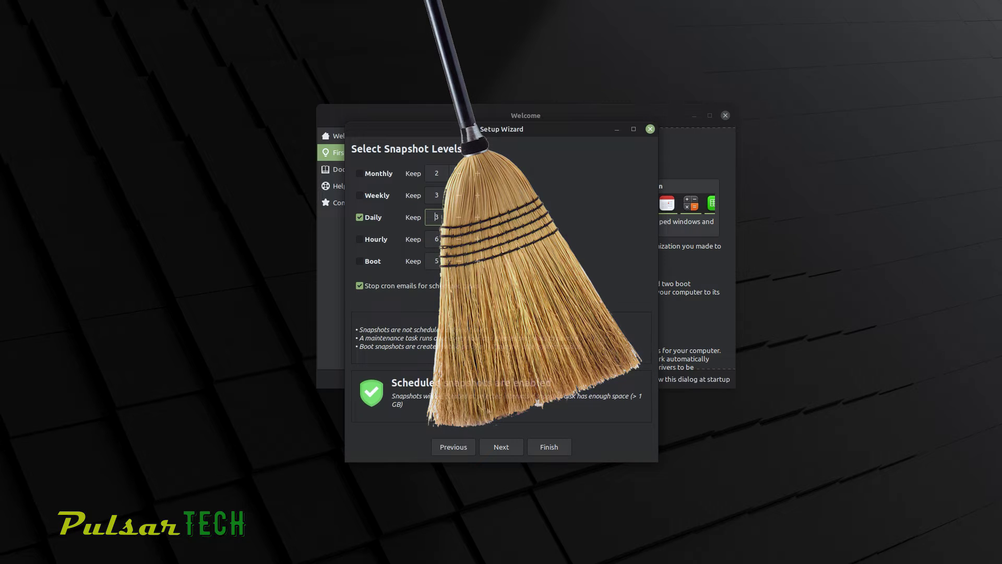
{"action": "left_click", "coordinate": [510, 447]}
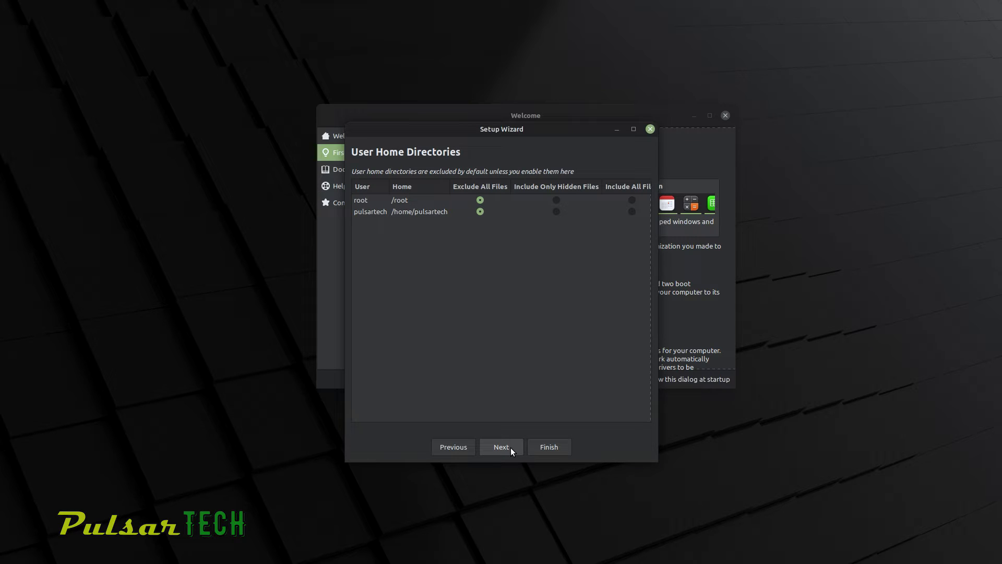
{"action": "left_click", "coordinate": [510, 447]}
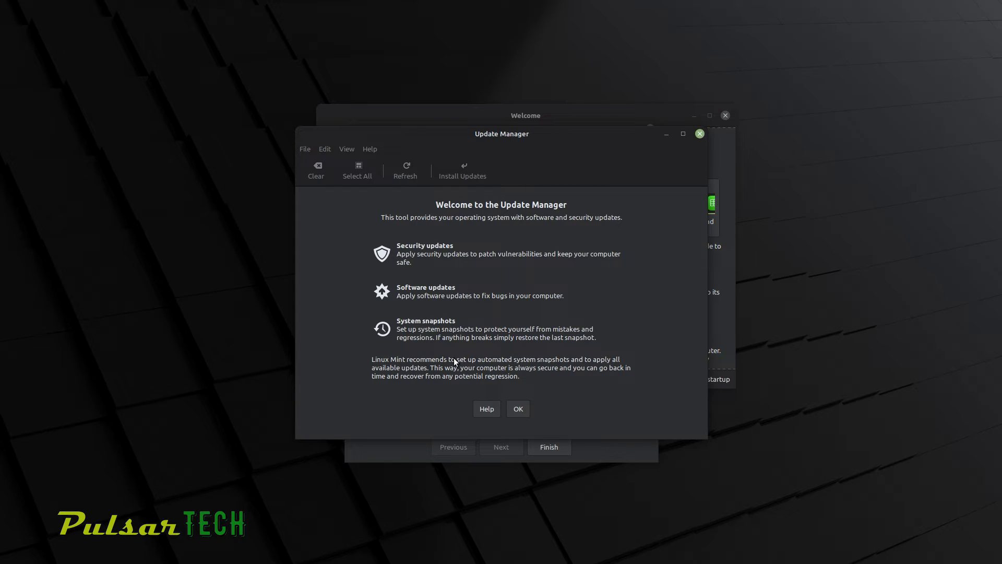
Dismiss the introduction and install the new Update Manager version, authenticating with the account password.
{"action": "left_click", "coordinate": [517, 409]}
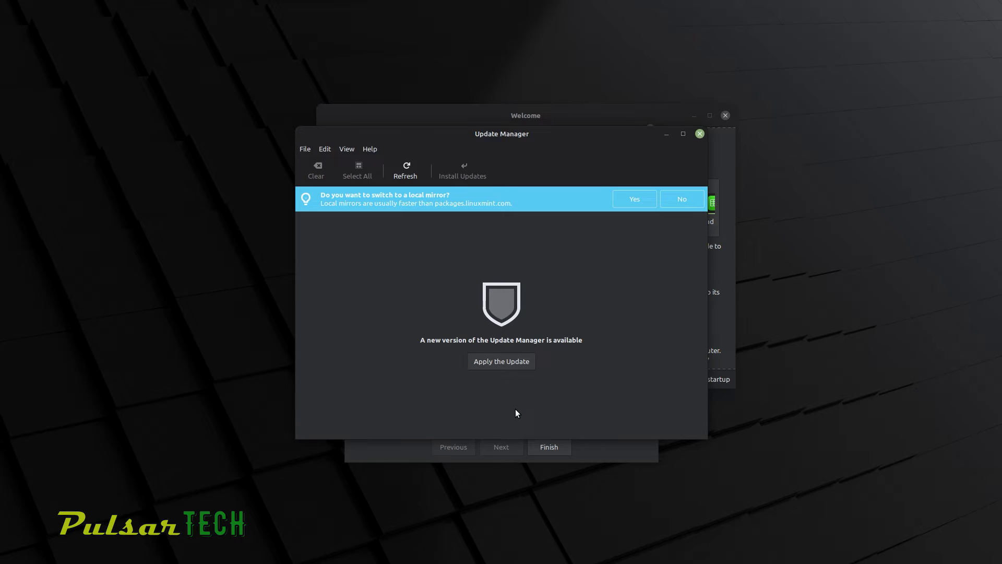
{"action": "left_click", "coordinate": [506, 362]}
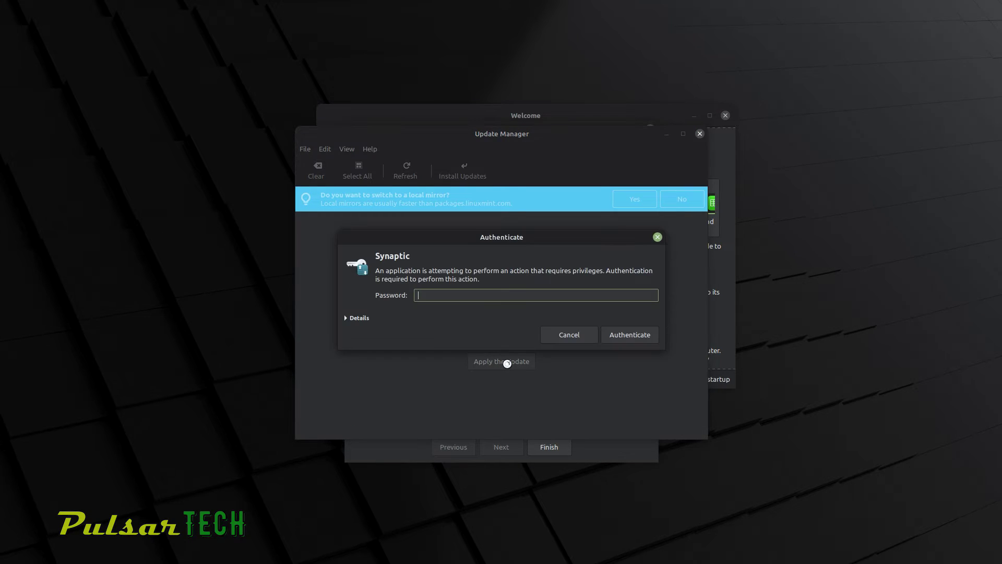
{"action": "type", "text": "••••••"}
{"action": "left_click", "coordinate": [630, 333]}
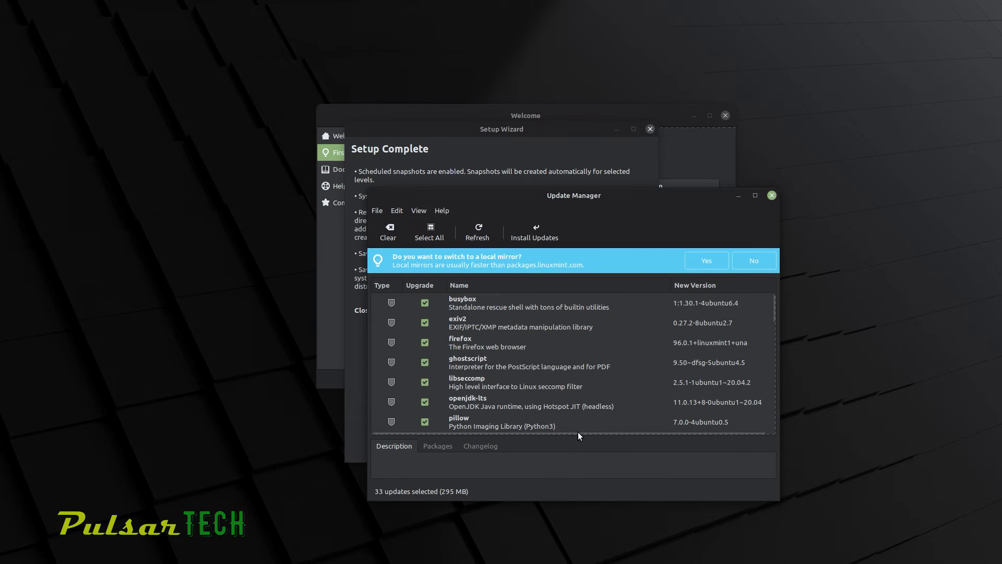
{"action": "scroll", "coordinate": [543, 346], "scroll_direction": "down", "scroll_amount": 5}
Install the 33 selected updates plus six additional packages, authenticating with the account password.
{"action": "scroll", "coordinate": [544, 349], "scroll_direction": "down", "scroll_amount": 5}
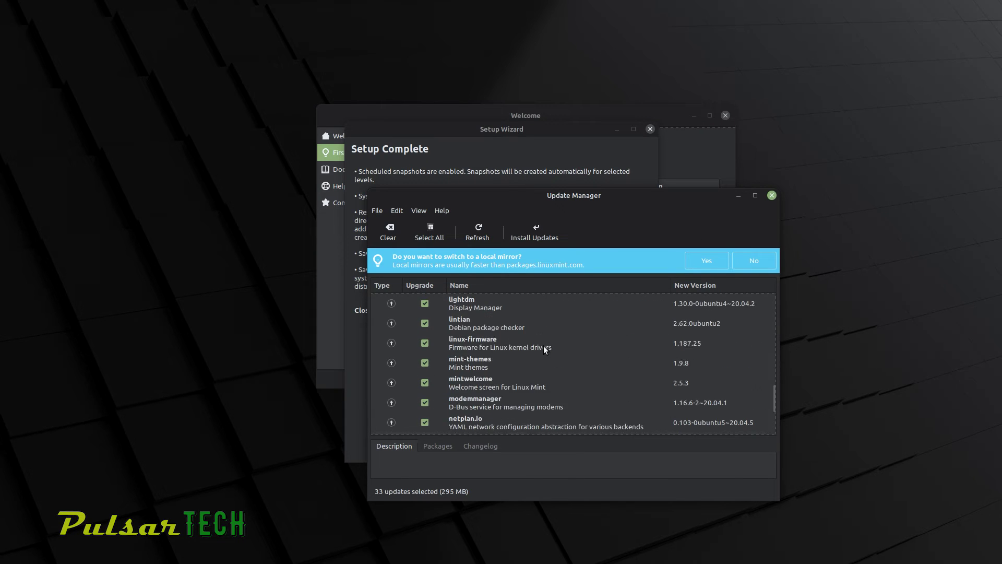
{"action": "scroll", "coordinate": [543, 346], "scroll_direction": "up", "scroll_amount": 4}
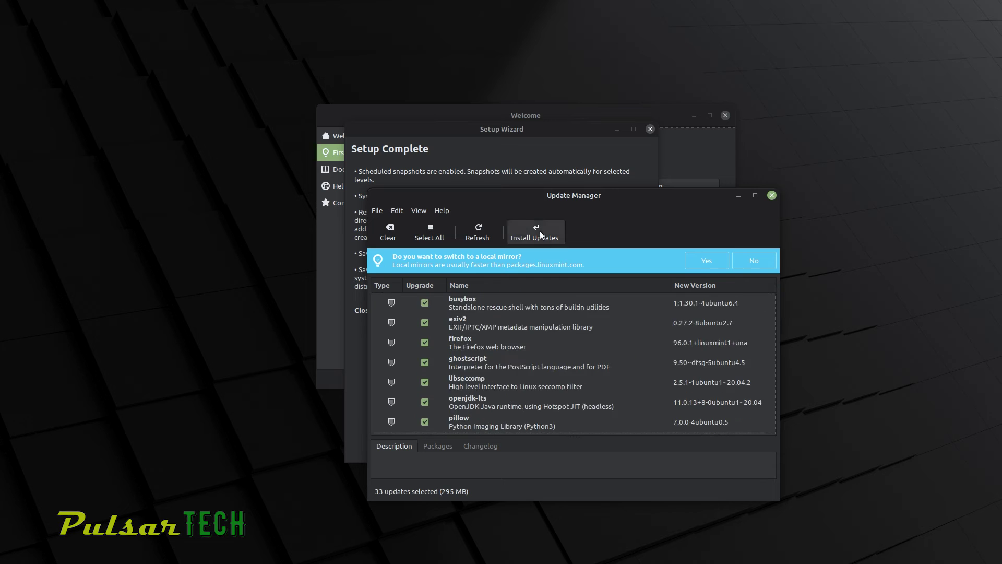
{"action": "left_click", "coordinate": [540, 231]}
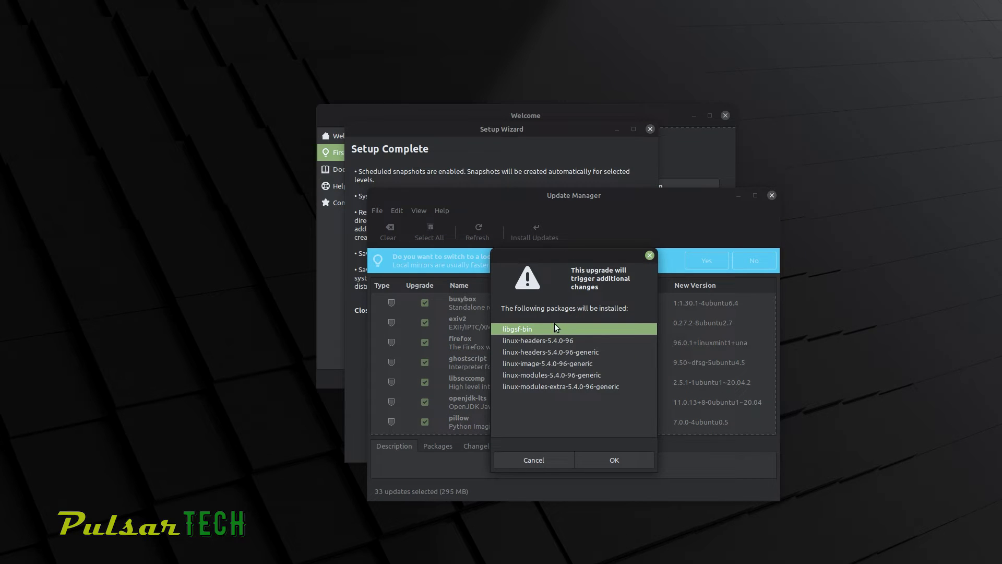
{"action": "left_click", "coordinate": [614, 460]}
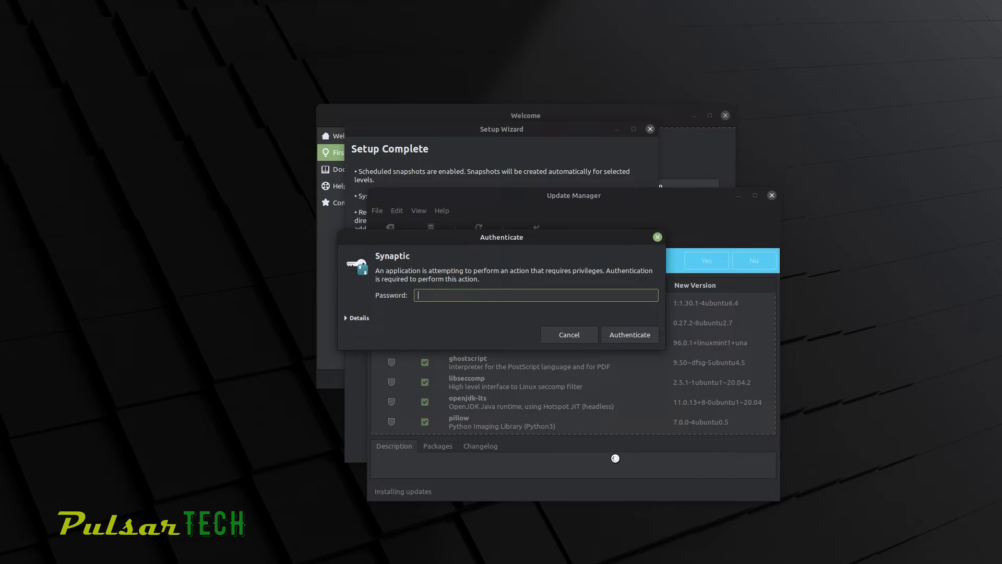
{"action": "type", "text": "••••••"}
{"action": "key", "text": "Return"}
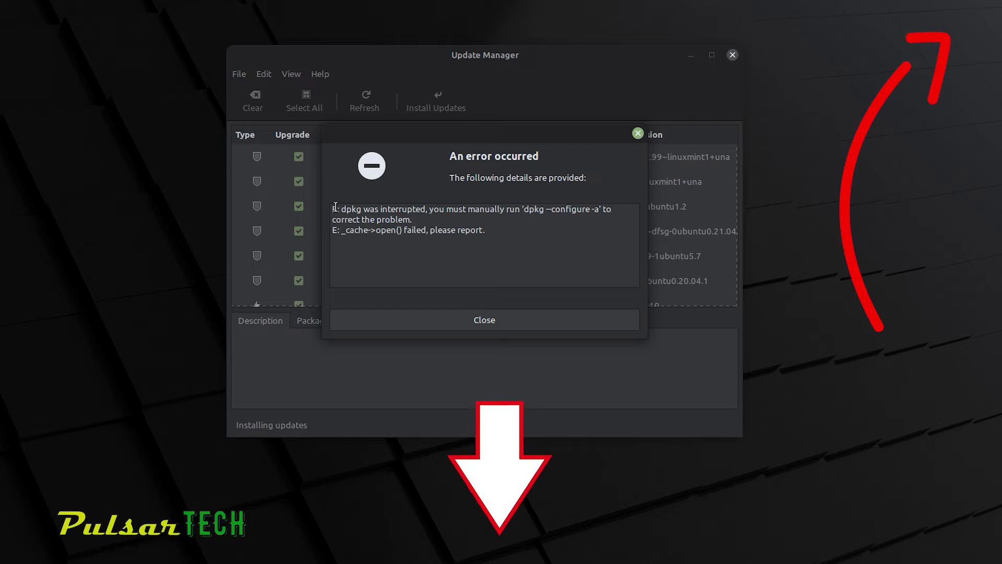
Select the dpkg-interrupted error message text, then clear the selection.
{"action": "left_click_drag", "start_coordinate": [333, 207], "coordinate": [518, 233]}
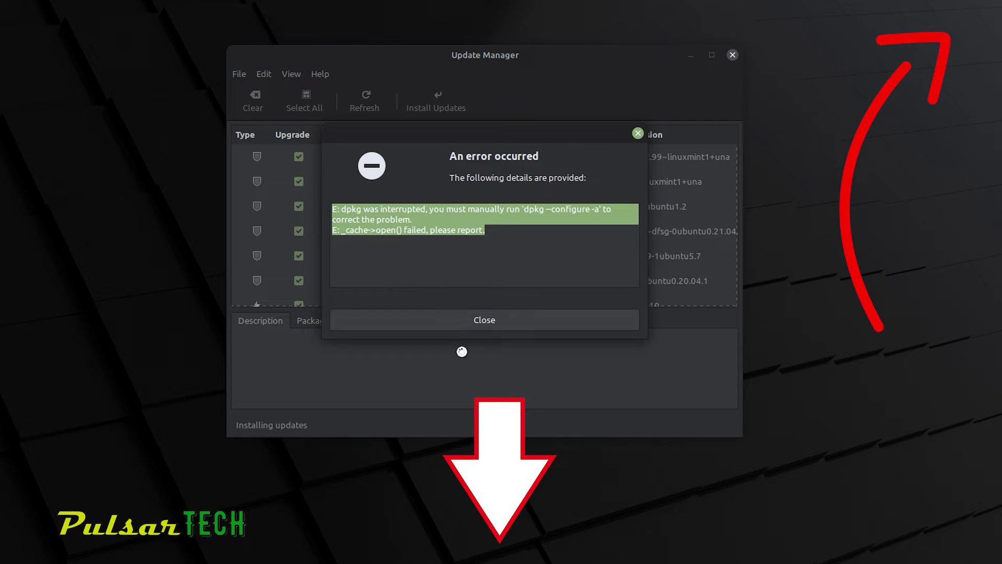
{"action": "left_click", "coordinate": [443, 228]}
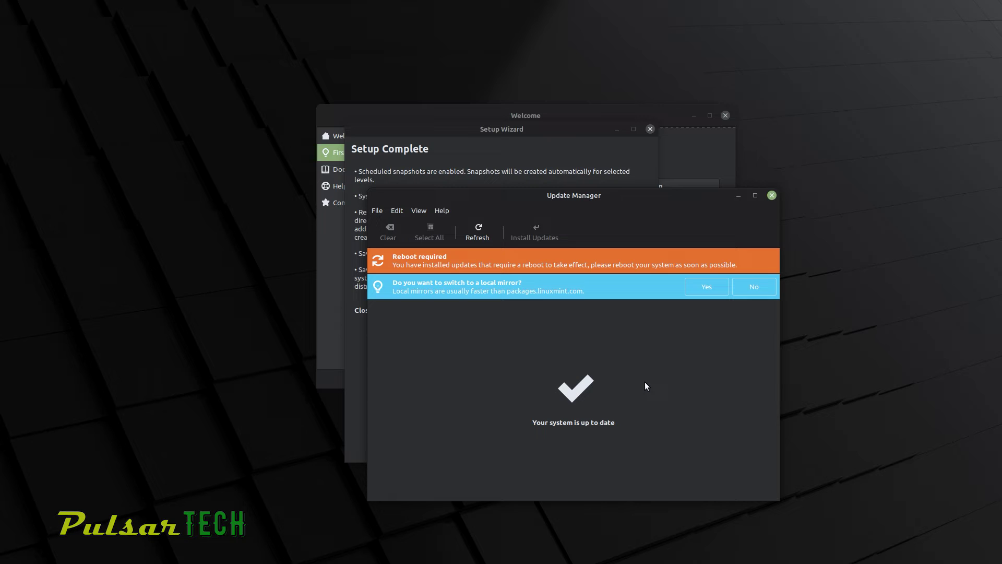
Finish and close the Setup Wizard.
{"action": "left_click", "coordinate": [449, 134]}
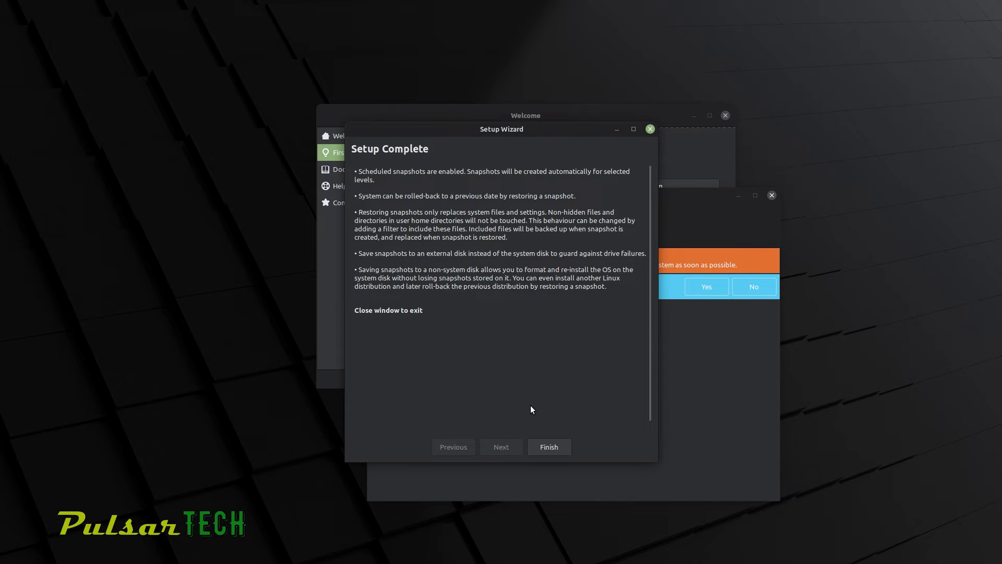
{"action": "left_click", "coordinate": [543, 447]}
{"action": "left_click", "coordinate": [506, 114]}
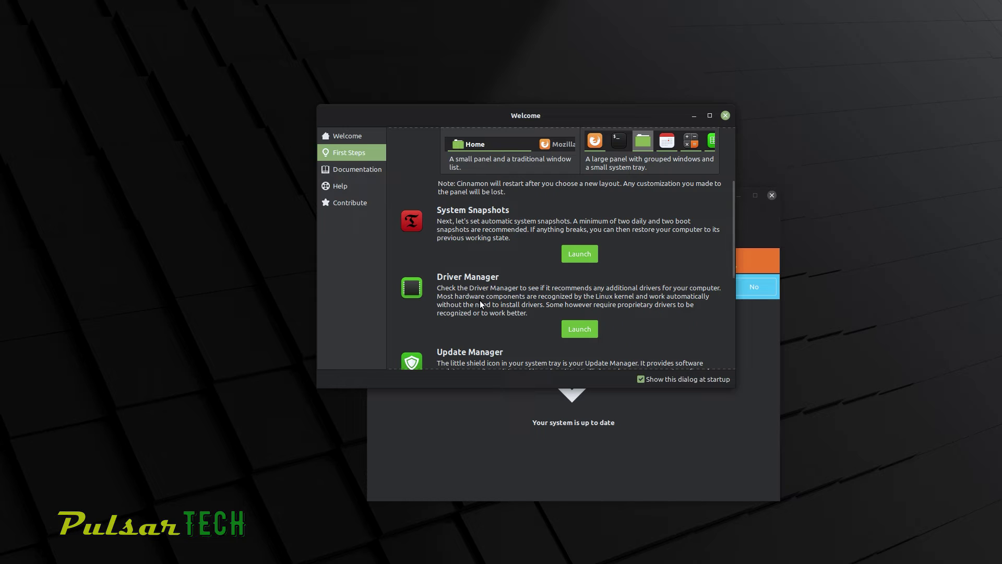
Launch Driver Manager from First Steps, authenticating with the administrator password.
{"action": "left_click", "coordinate": [577, 328]}
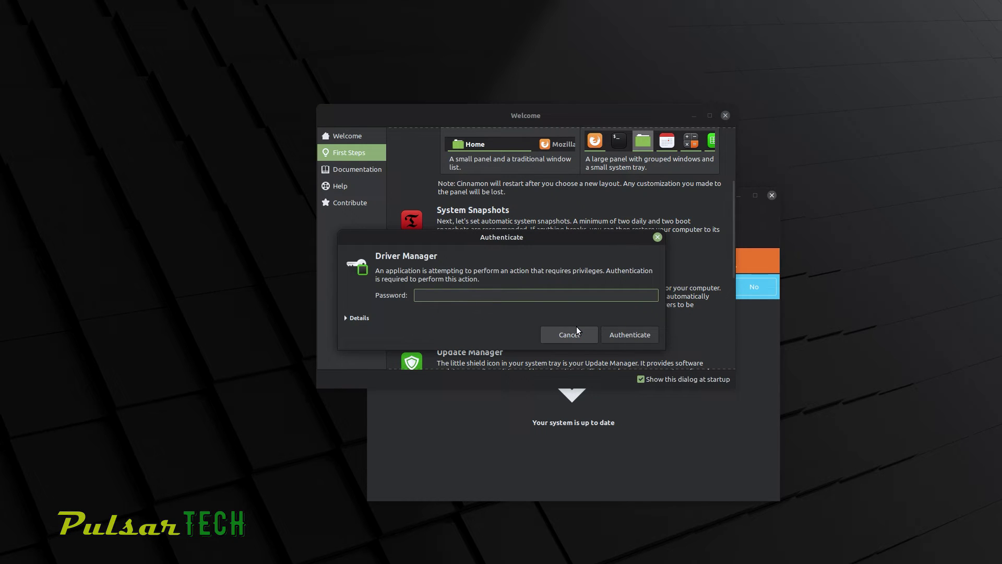
{"action": "type", "text": "****"}
{"action": "key", "text": "Return"}
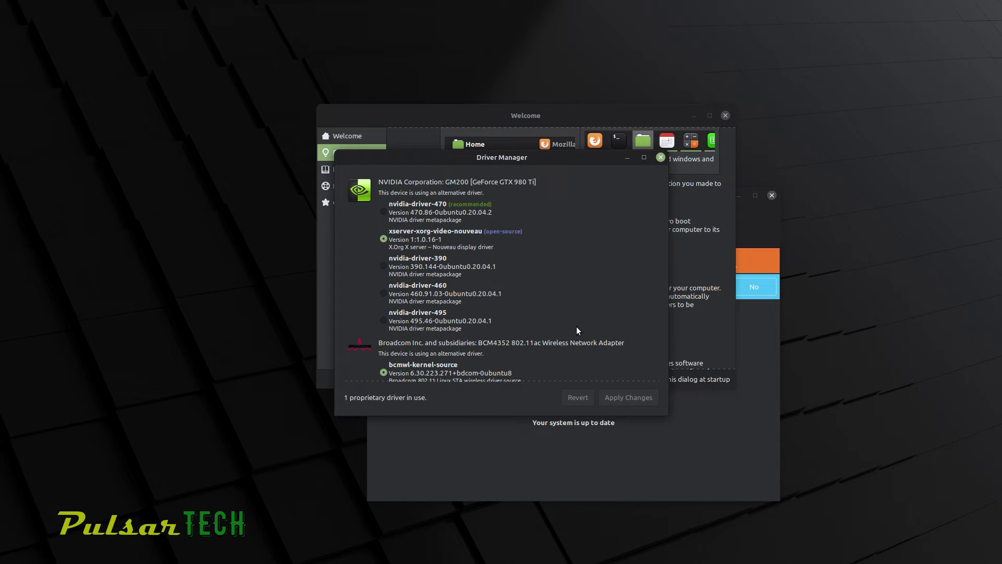
Select nvidia-driver-470 for the GeForce GTX 980 Ti and apply the change.
{"action": "left_click", "coordinate": [383, 213]}
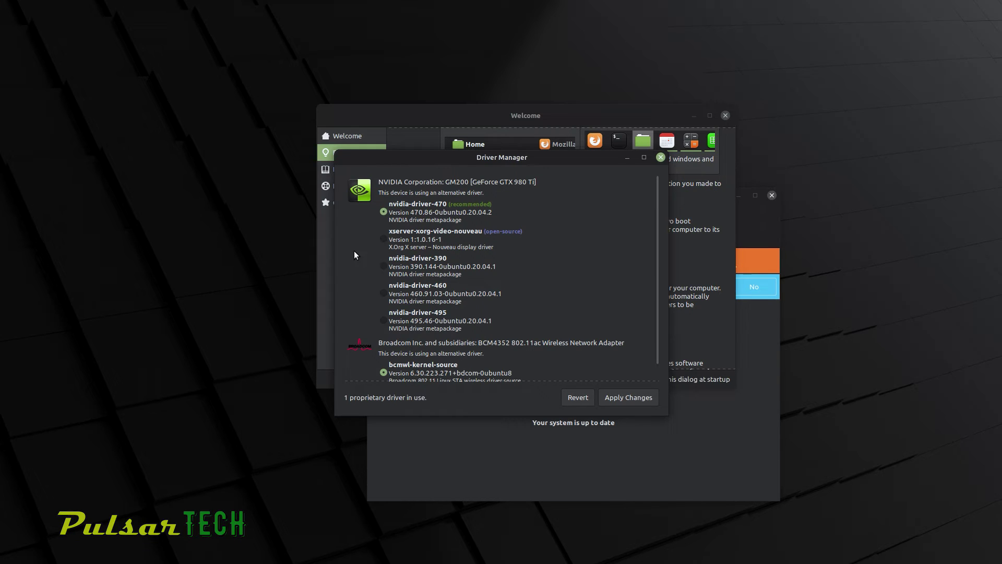
{"action": "scroll", "coordinate": [354, 255], "scroll_direction": "down", "scroll_amount": 1}
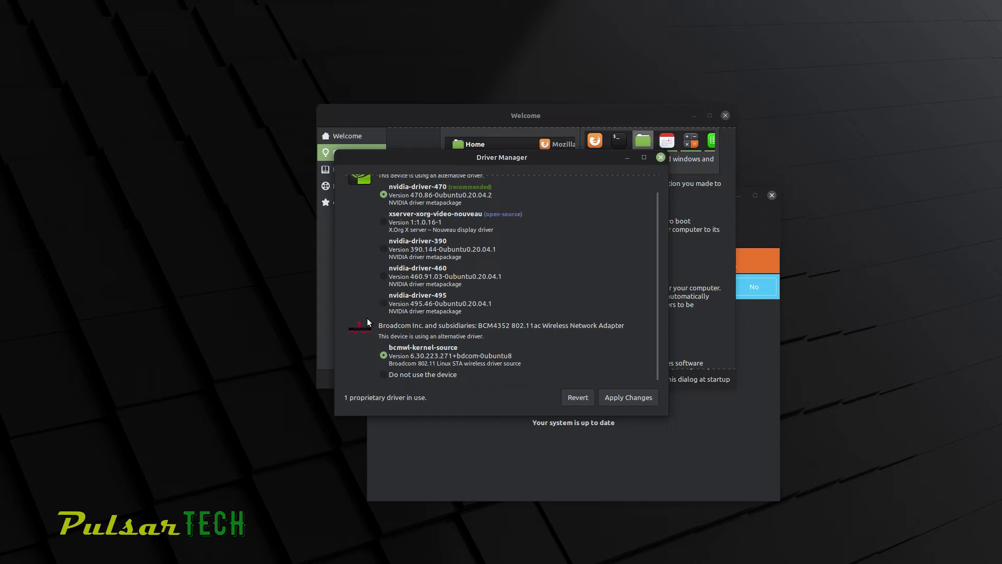
{"action": "left_click", "coordinate": [609, 397]}
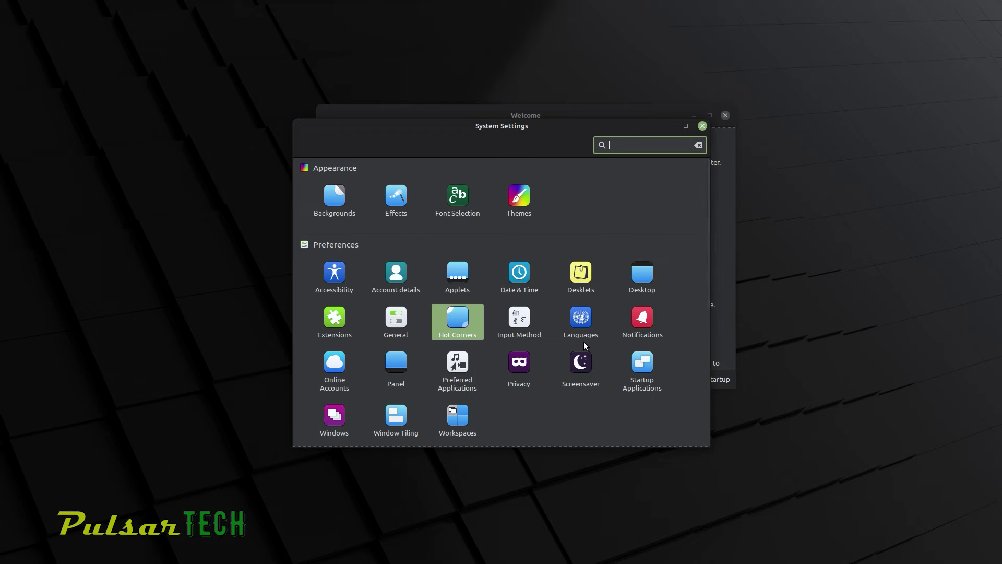
Open Backgrounds and try the eDesigner, Sele, Bookwood and Kevin Tee wallpapers.
{"action": "scroll", "coordinate": [434, 334], "scroll_direction": "down", "scroll_amount": 3}
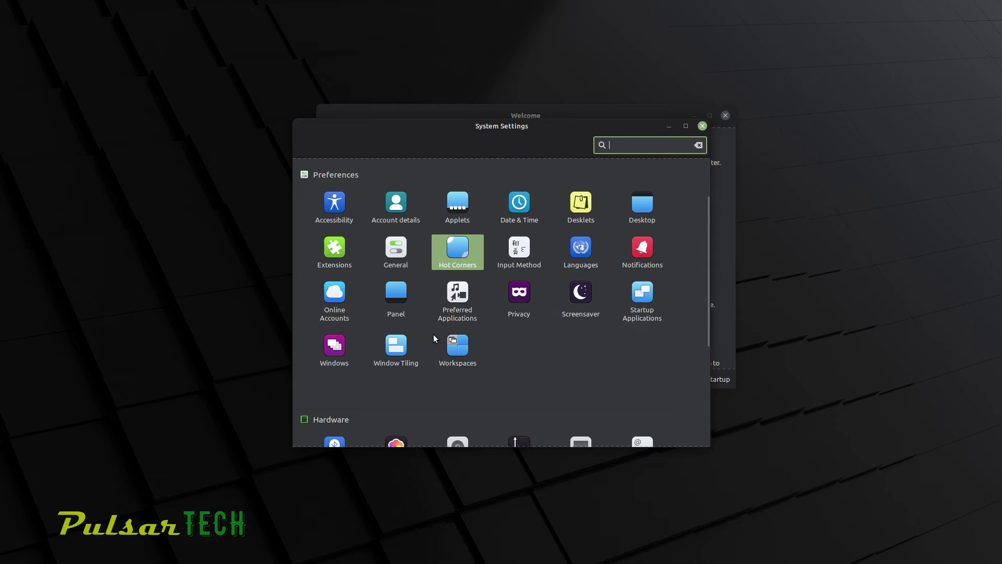
{"action": "scroll", "coordinate": [433, 339], "scroll_direction": "down", "scroll_amount": 3}
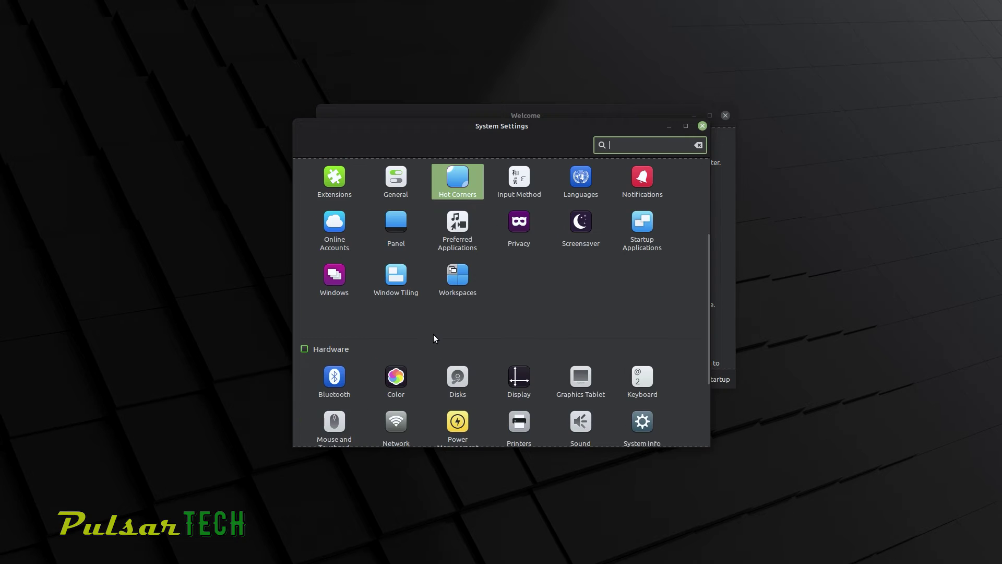
{"action": "scroll", "coordinate": [433, 338], "scroll_direction": "down", "scroll_amount": 3}
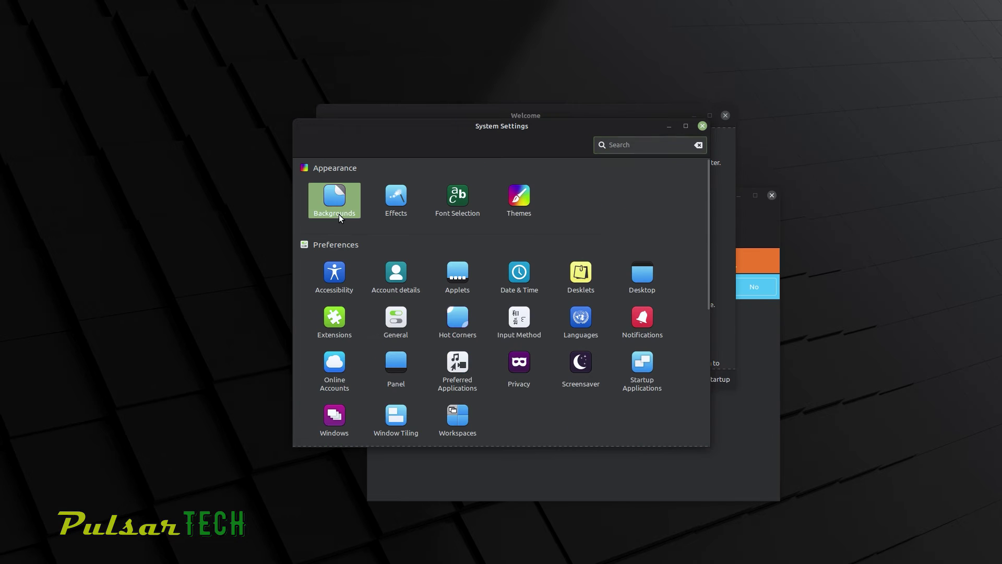
{"action": "left_click", "coordinate": [339, 214]}
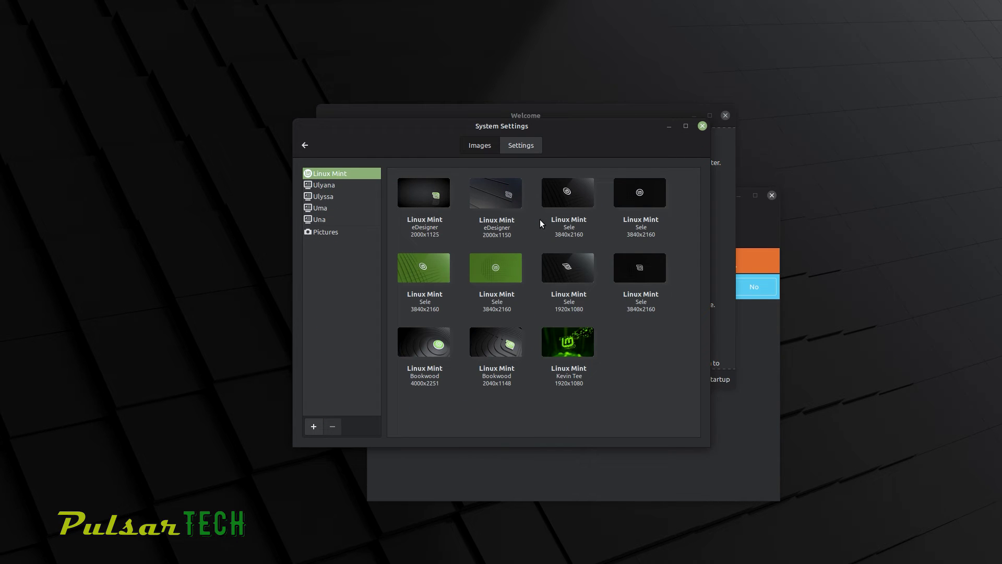
{"action": "left_click", "coordinate": [419, 196]}
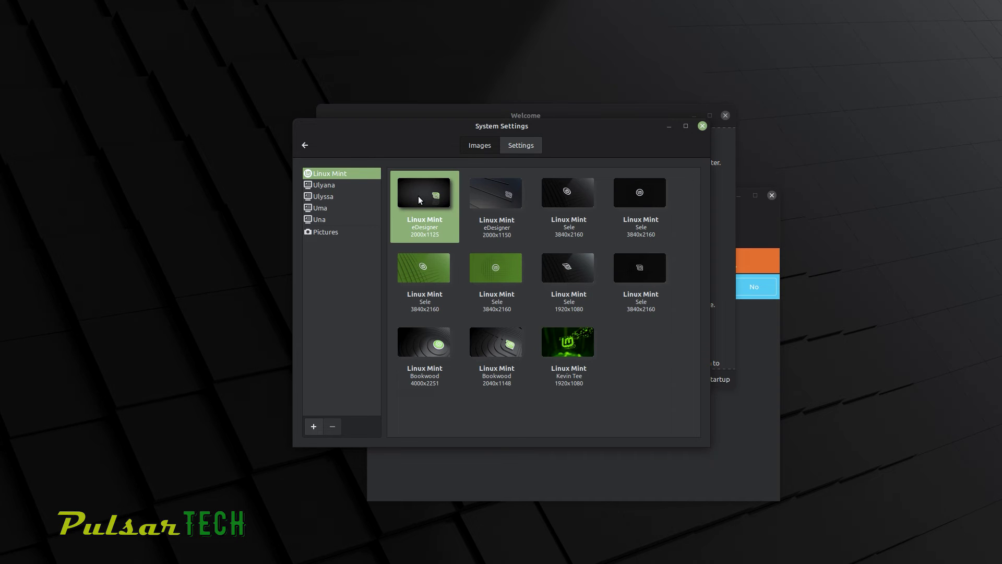
{"action": "left_click", "coordinate": [489, 205]}
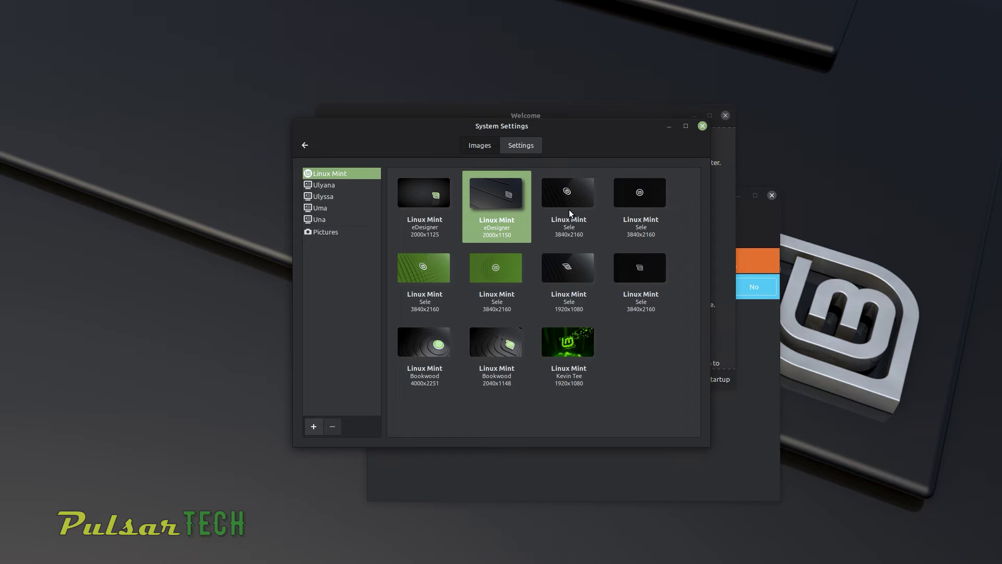
{"action": "left_click", "coordinate": [569, 209]}
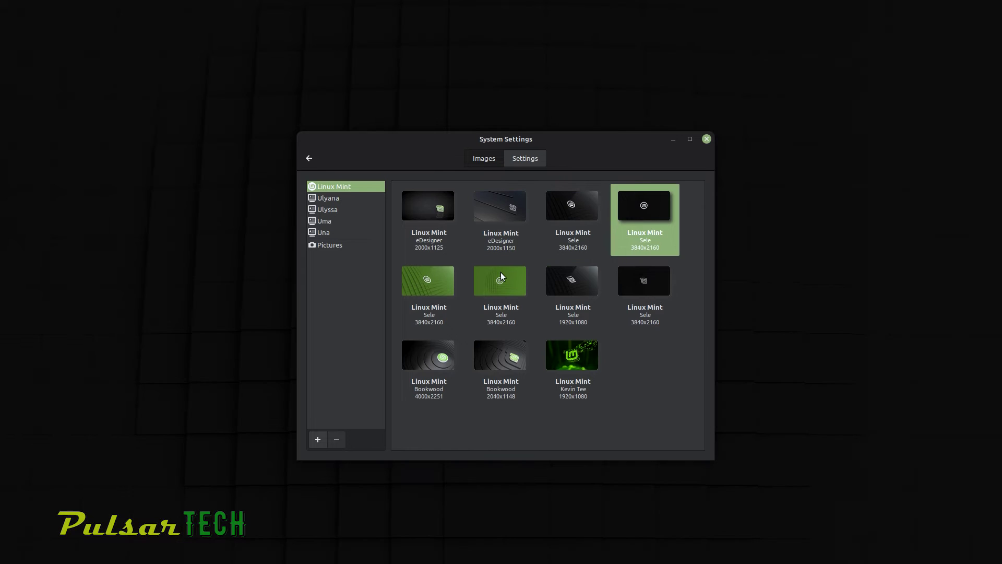
{"action": "left_click", "coordinate": [493, 278]}
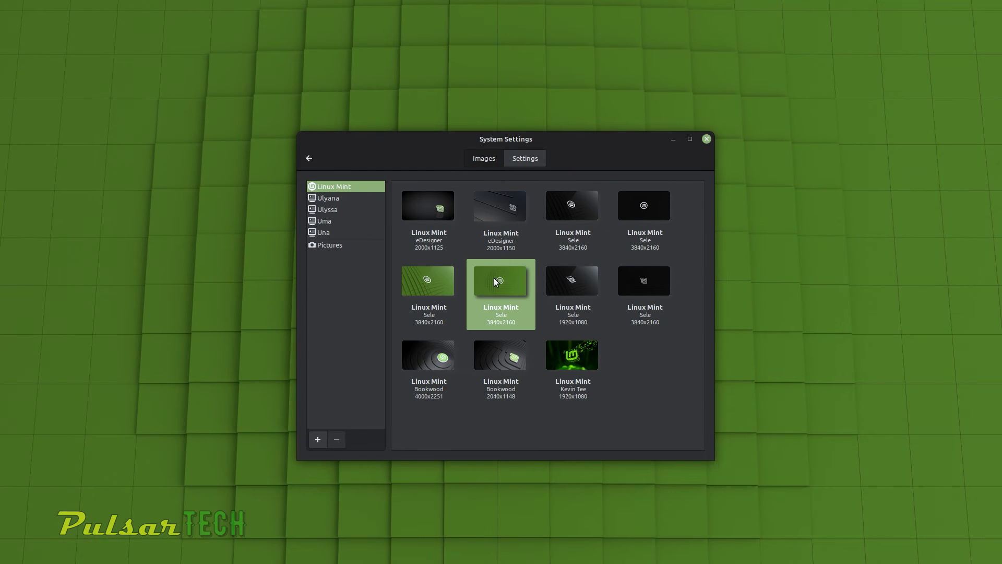
{"action": "left_click", "coordinate": [426, 356]}
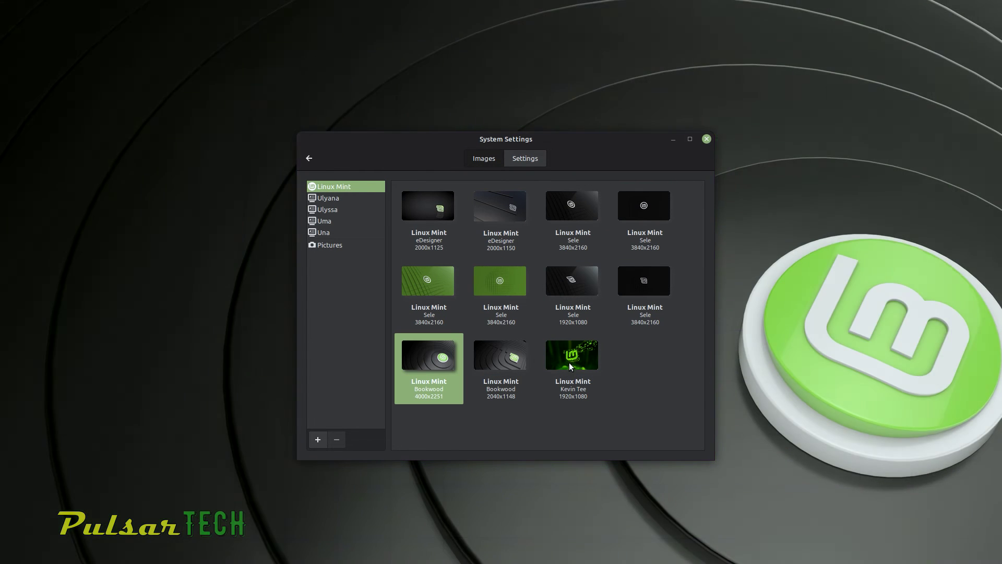
{"action": "left_click", "coordinate": [569, 364]}
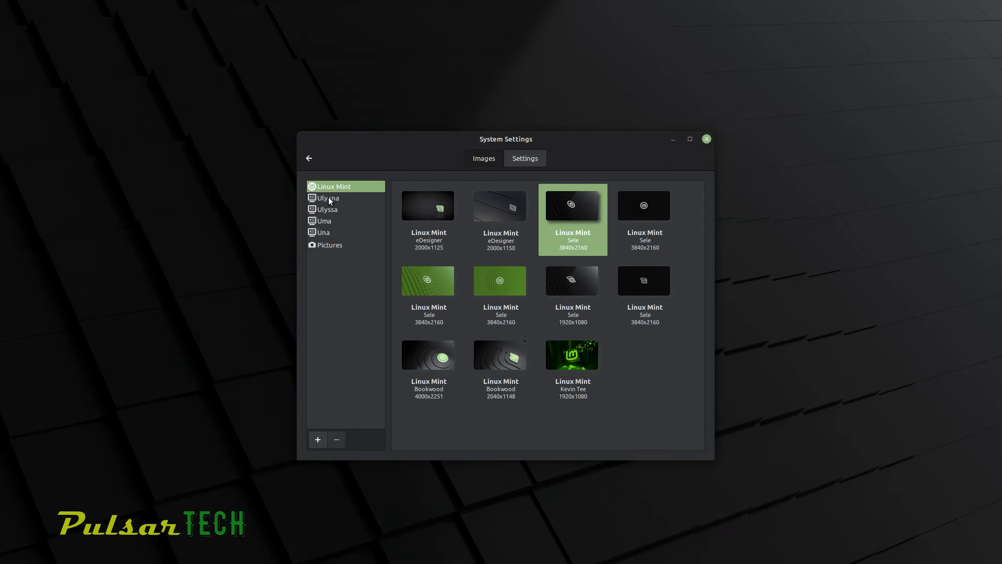
Browse the Ulyana, Una, Ulyssa and Linux Mint collections, then view the background Settings tab.
{"action": "left_click", "coordinate": [329, 198]}
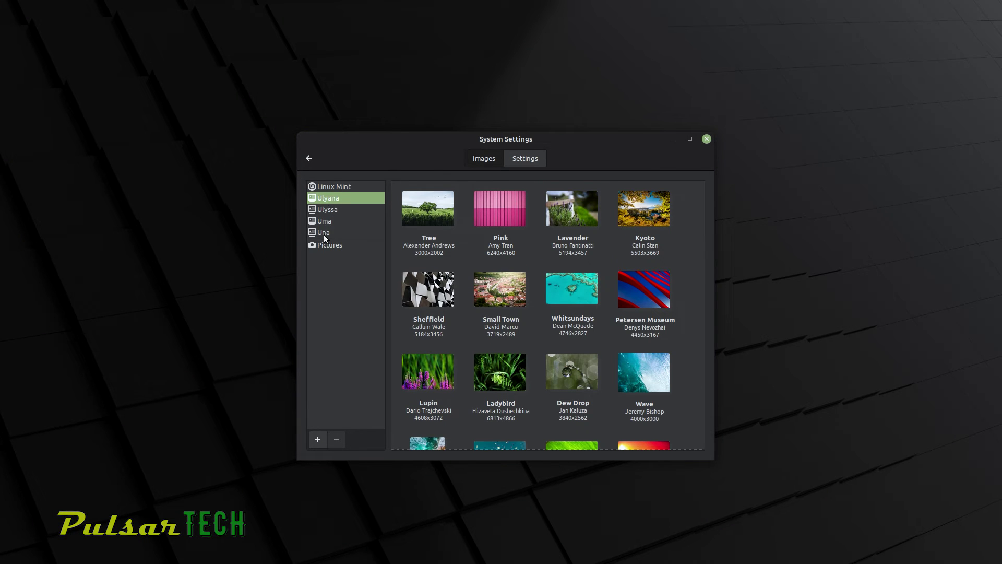
{"action": "scroll", "coordinate": [515, 341], "scroll_direction": "down", "scroll_amount": 3}
{"action": "scroll", "coordinate": [513, 337], "scroll_direction": "down", "scroll_amount": 2}
{"action": "scroll", "coordinate": [513, 336], "scroll_direction": "up", "scroll_amount": 5}
{"action": "left_click", "coordinate": [321, 232]}
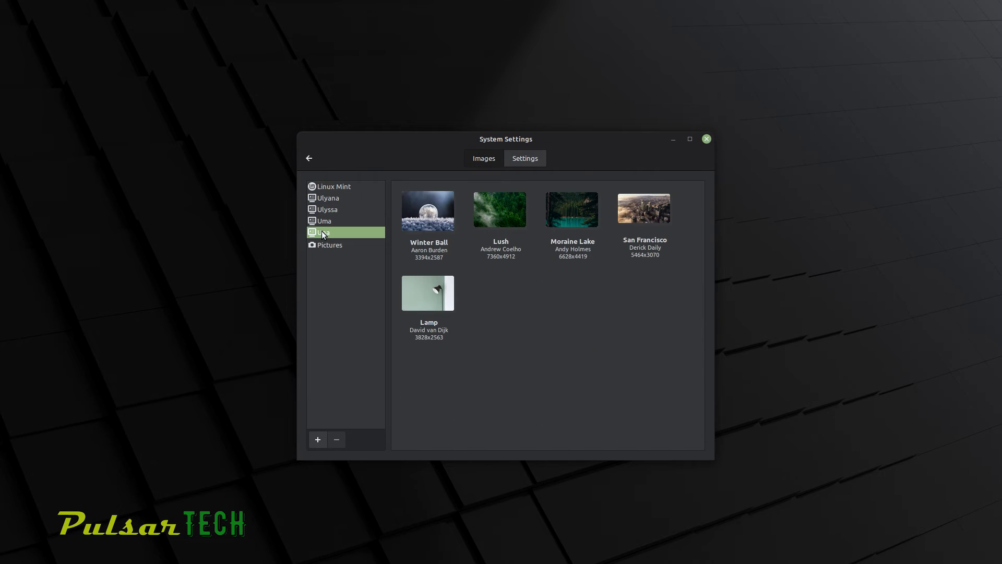
{"action": "scroll", "coordinate": [529, 354], "scroll_direction": "down", "scroll_amount": 5}
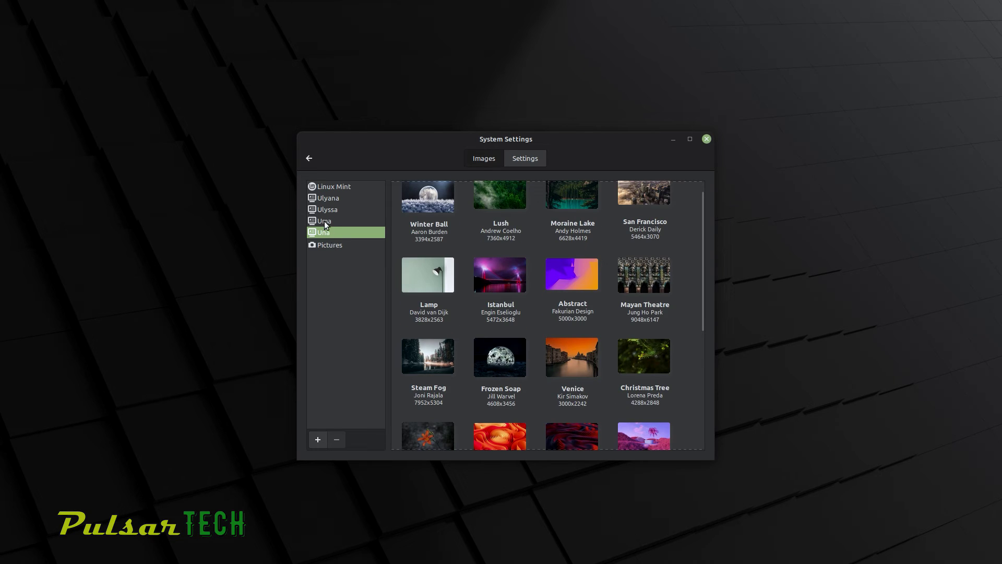
{"action": "left_click", "coordinate": [324, 210]}
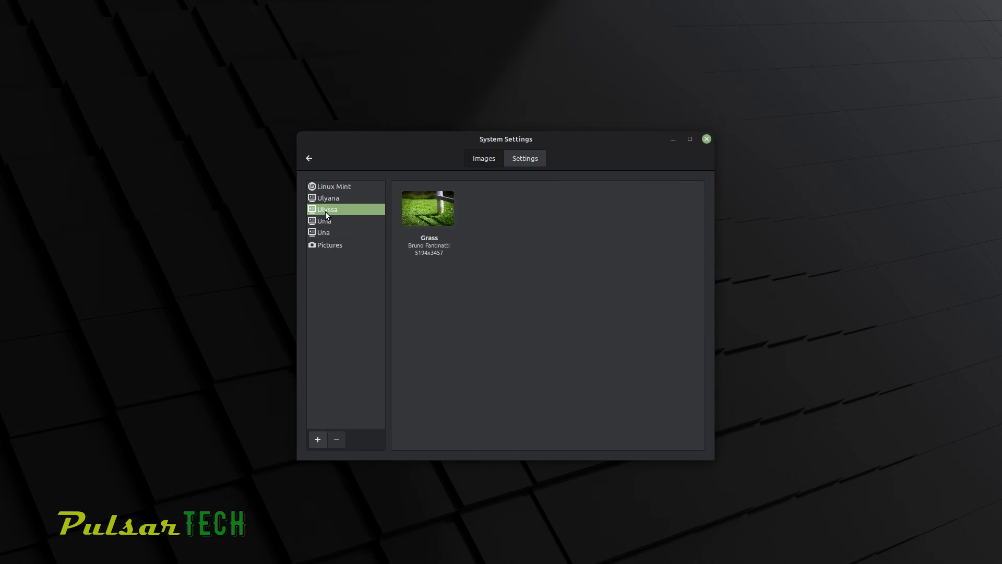
{"action": "left_click", "coordinate": [325, 186]}
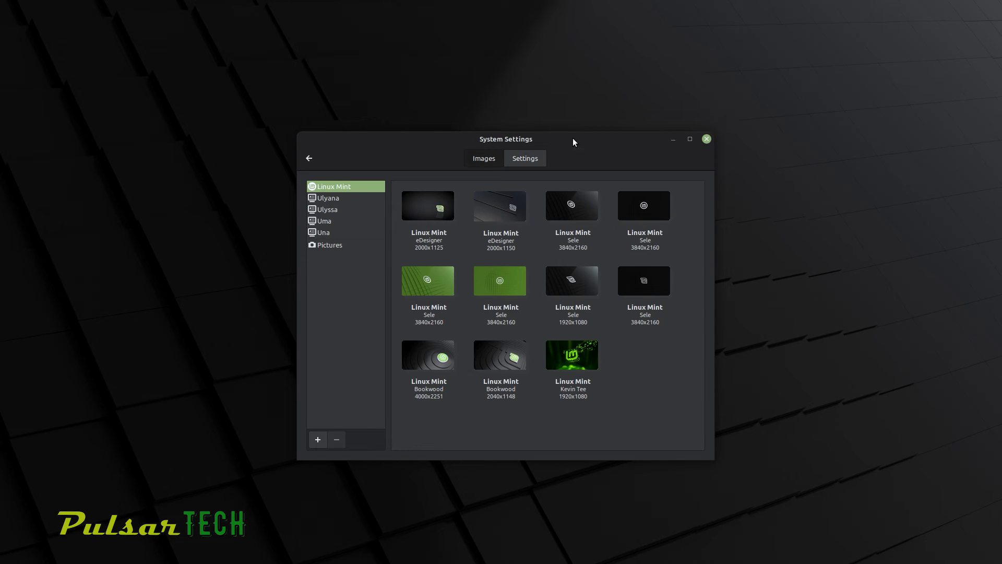
{"action": "left_click", "coordinate": [526, 158]}
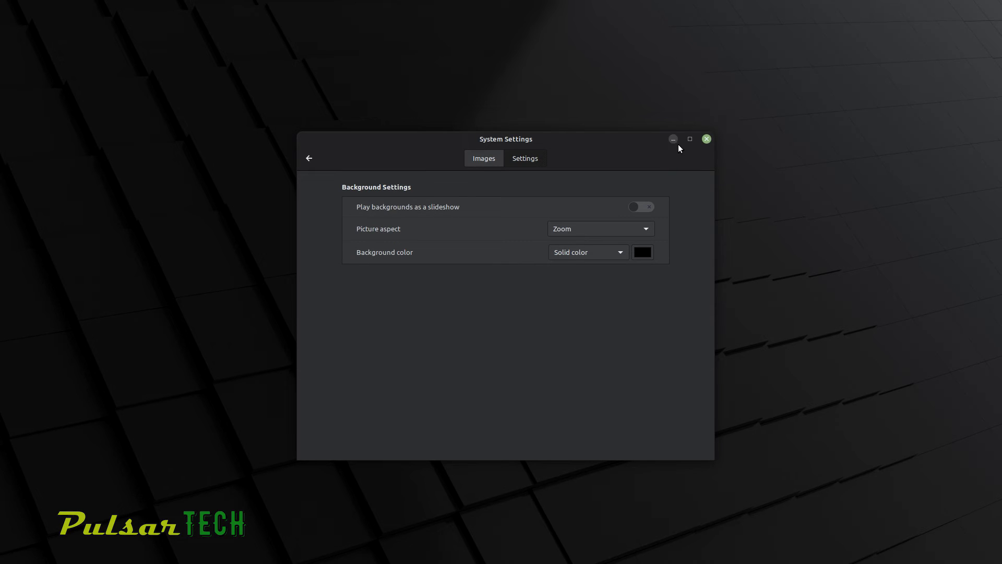
{"action": "left_click", "coordinate": [707, 140]}
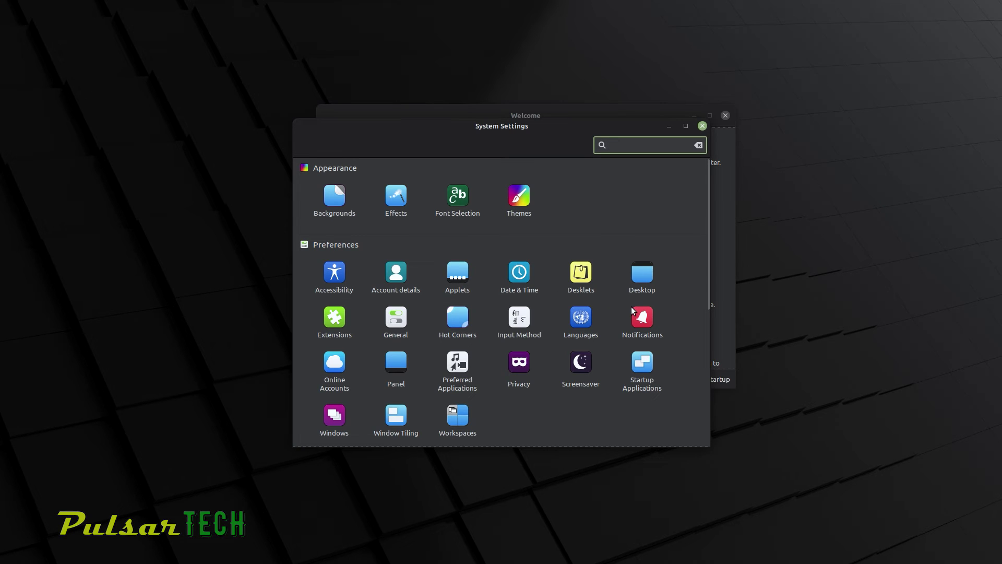
Review the Effects page, with all effects enabled and Traditional window animations, then go back.
{"action": "scroll", "coordinate": [634, 312], "scroll_direction": "down", "scroll_amount": 1}
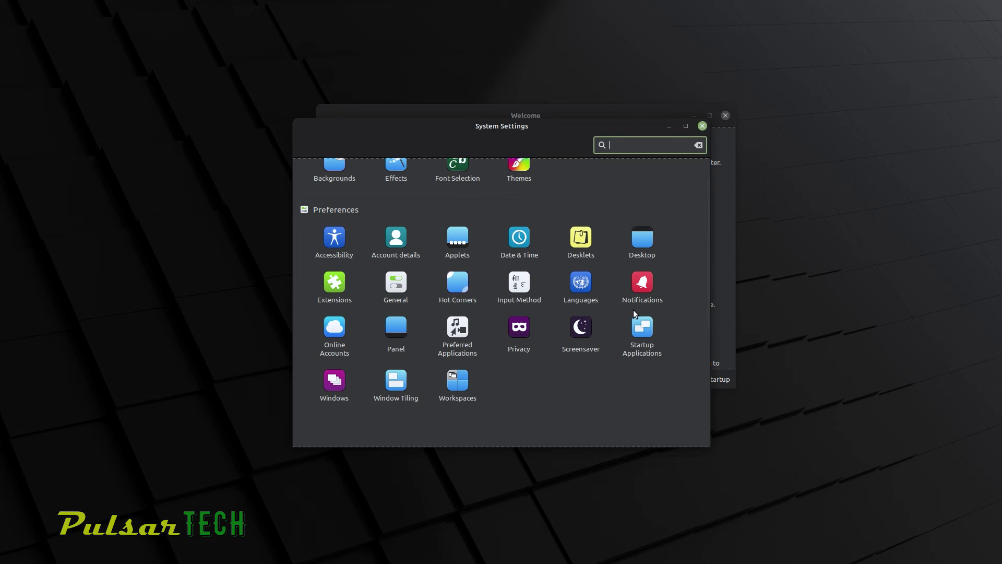
{"action": "scroll", "coordinate": [634, 309], "scroll_direction": "up", "scroll_amount": 1}
{"action": "left_click", "coordinate": [393, 205]}
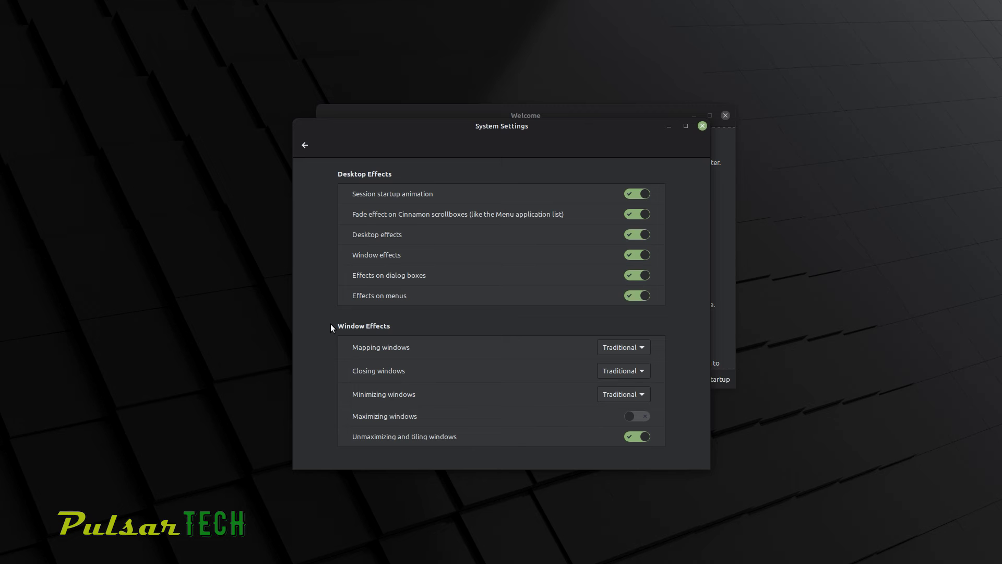
{"action": "left_click", "coordinate": [305, 145]}
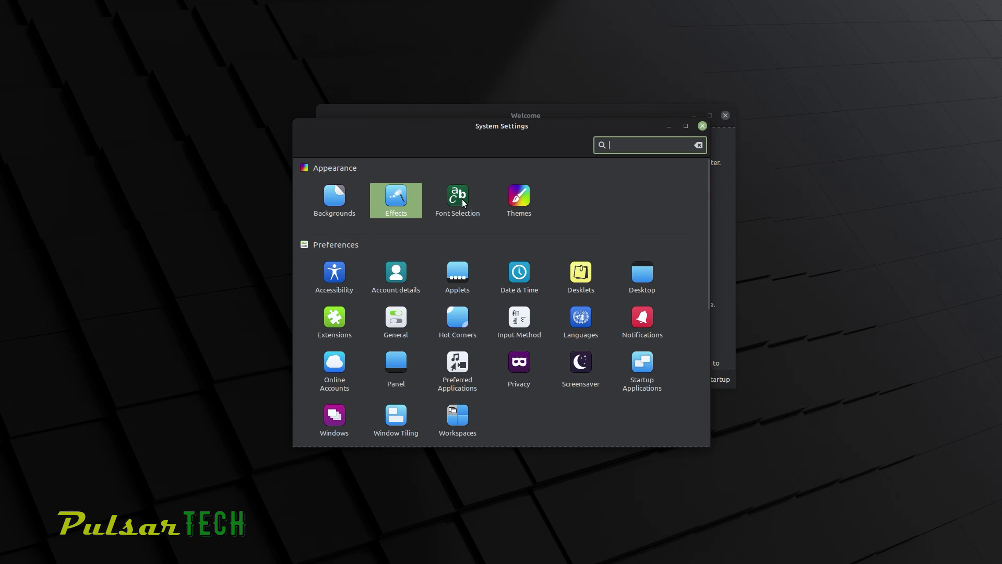
{"action": "left_click", "coordinate": [461, 199]}
{"action": "left_click", "coordinate": [305, 146]}
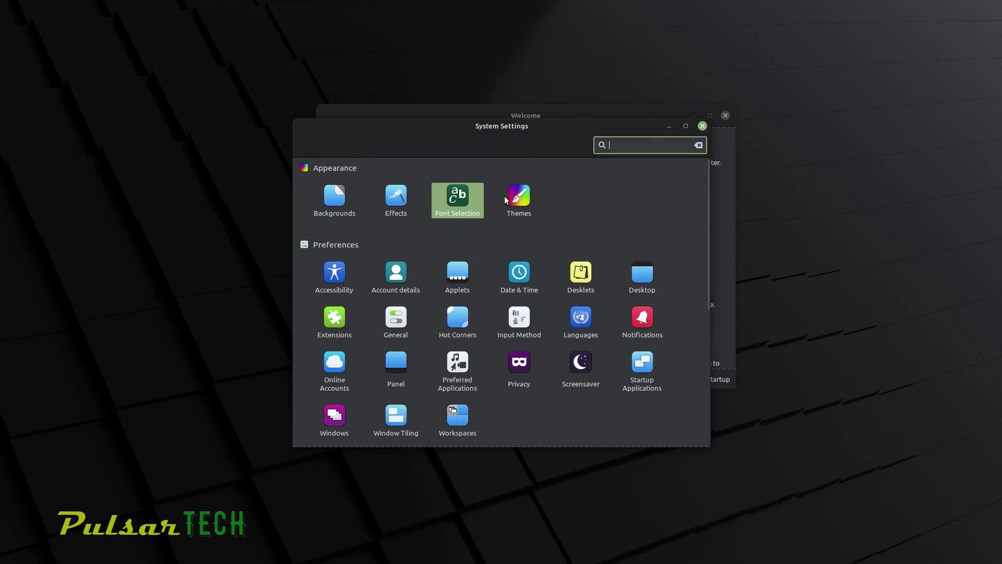
{"action": "left_click", "coordinate": [509, 198]}
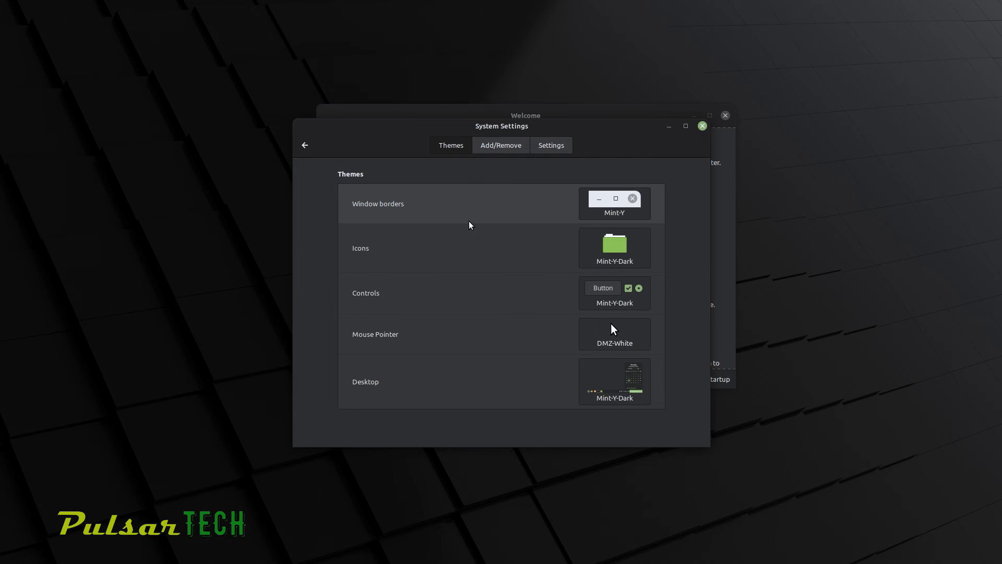
{"action": "left_click", "coordinate": [596, 253]}
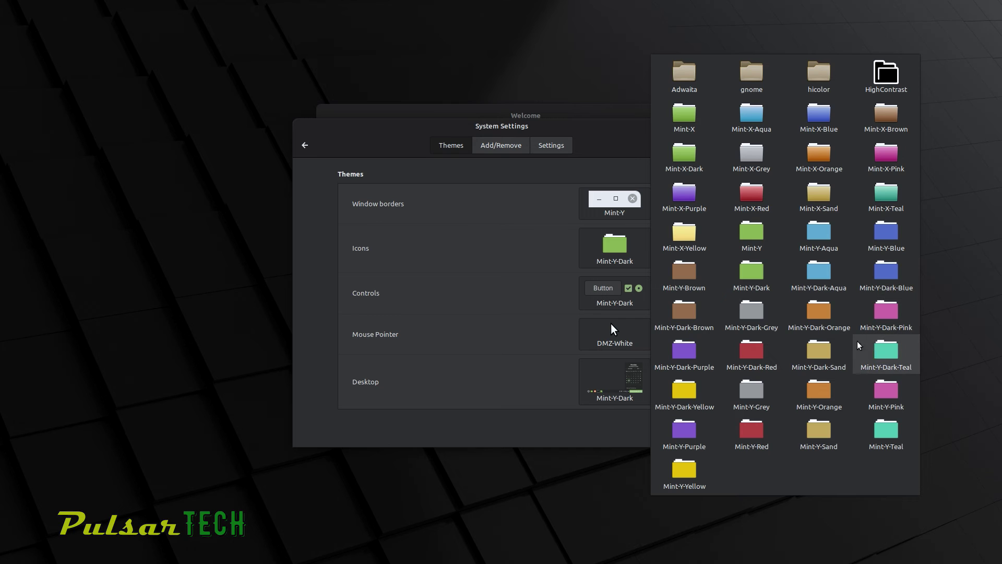
{"action": "left_click", "coordinate": [571, 257]}
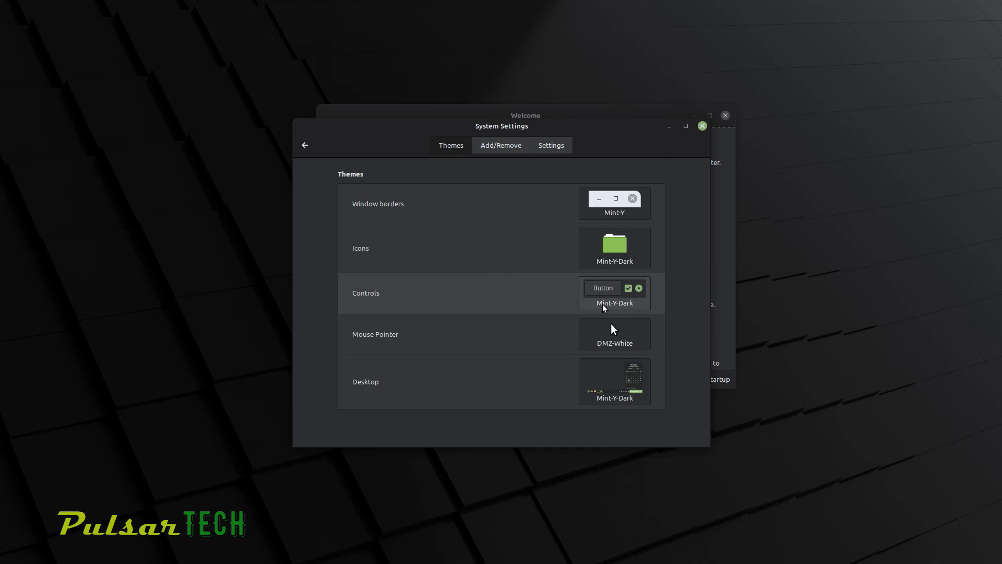
{"action": "left_click", "coordinate": [603, 307]}
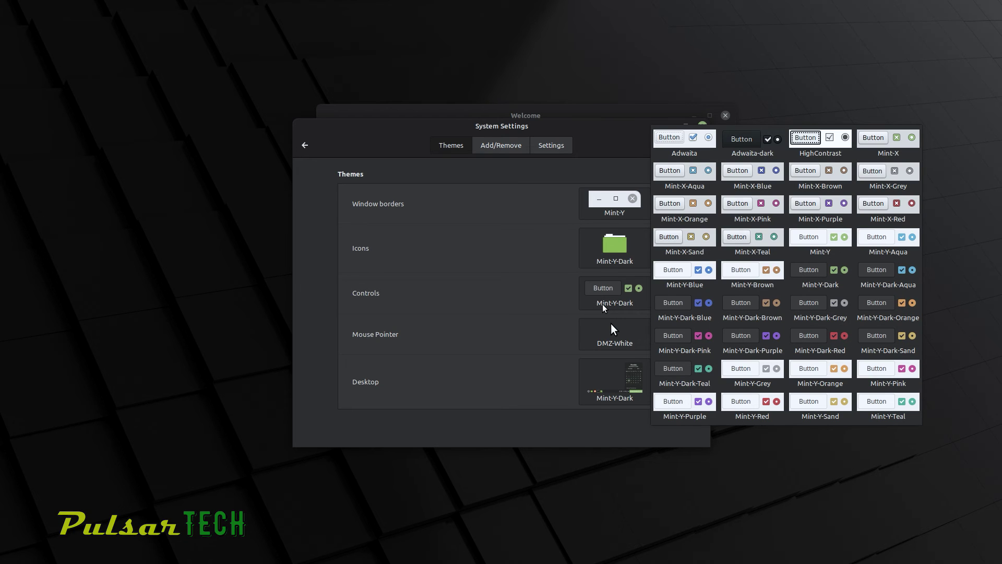
{"action": "left_click", "coordinate": [556, 314]}
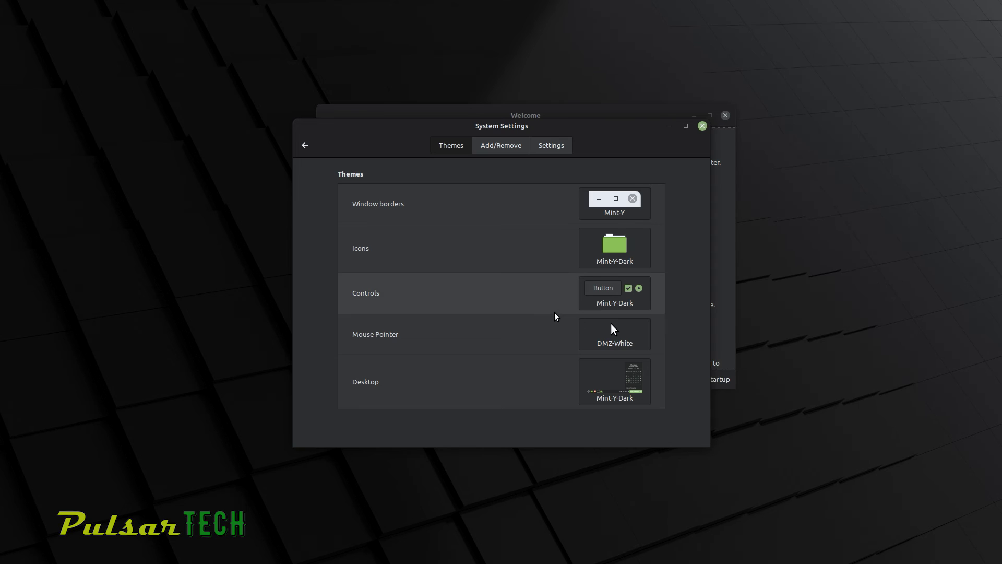
{"action": "left_click", "coordinate": [588, 342]}
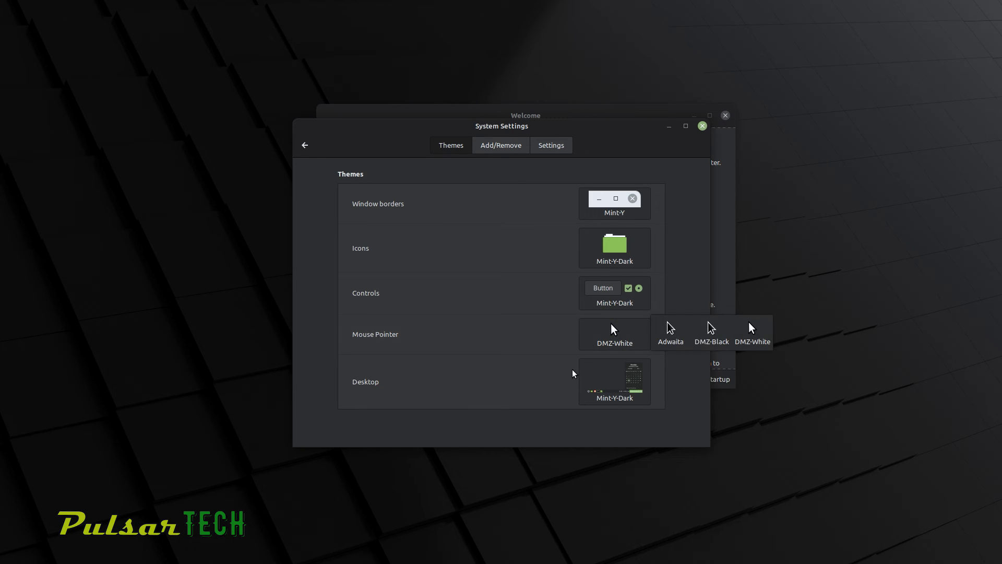
{"action": "left_click", "coordinate": [557, 389]}
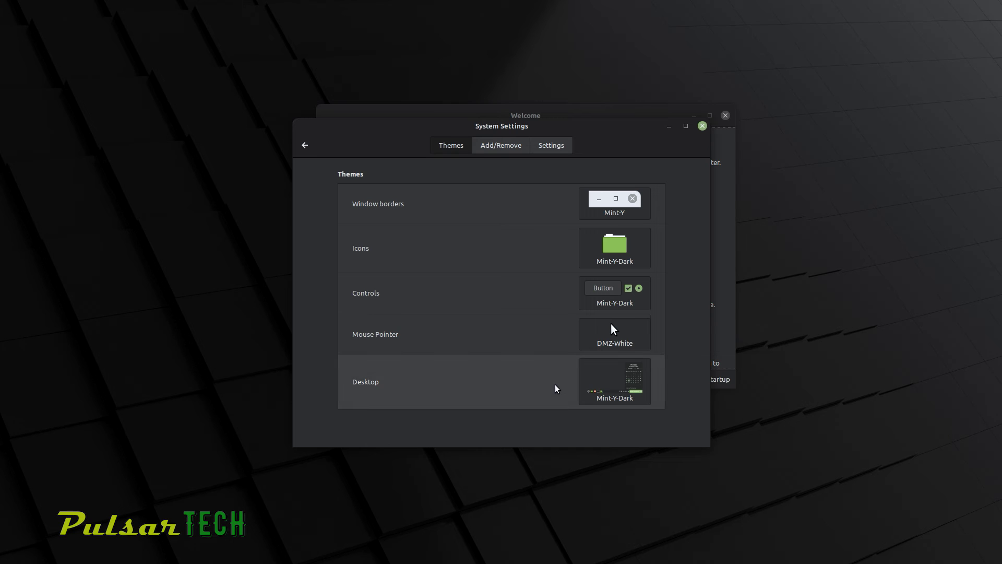
{"action": "left_click", "coordinate": [594, 213]}
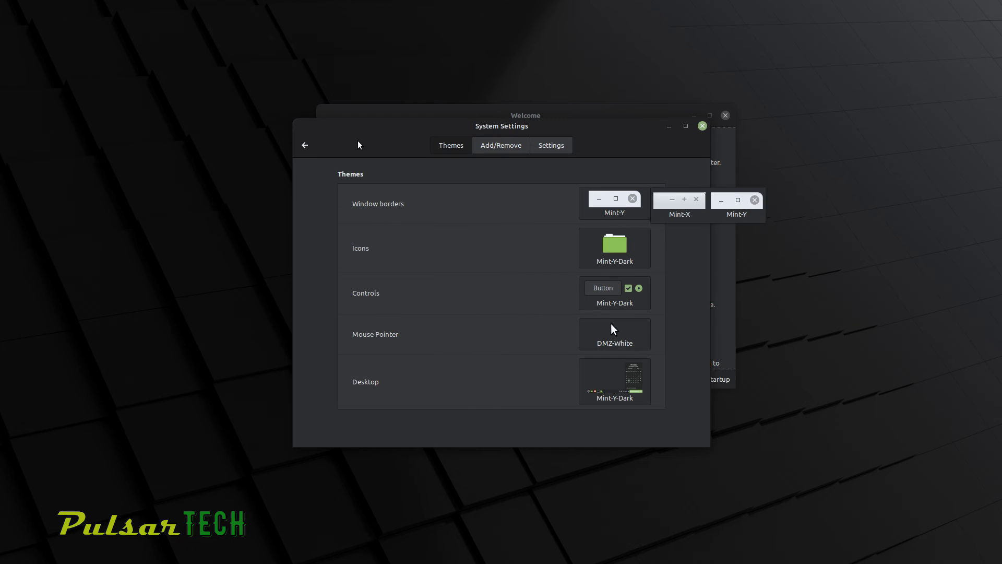
{"action": "left_click", "coordinate": [394, 159]}
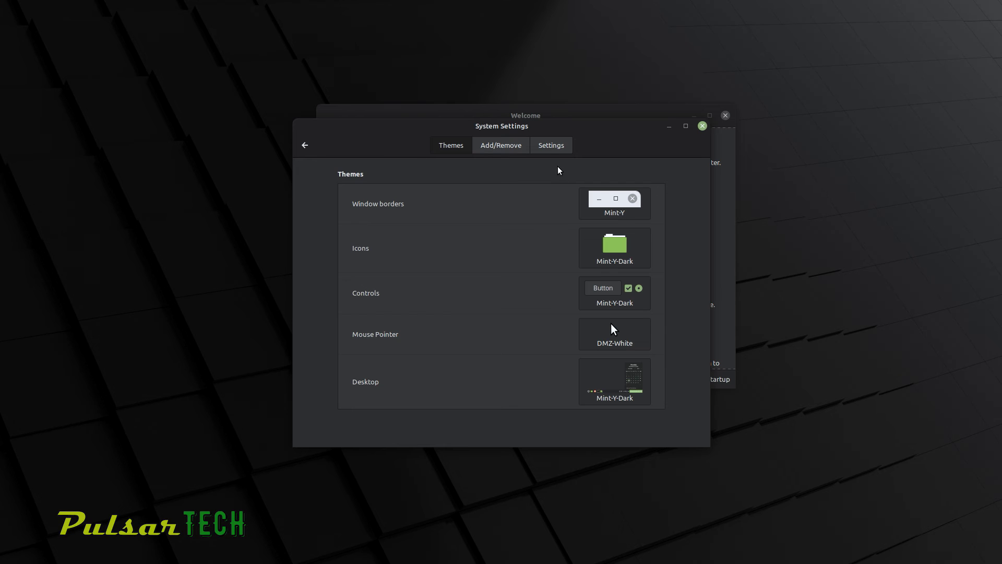
{"action": "left_click", "coordinate": [548, 150]}
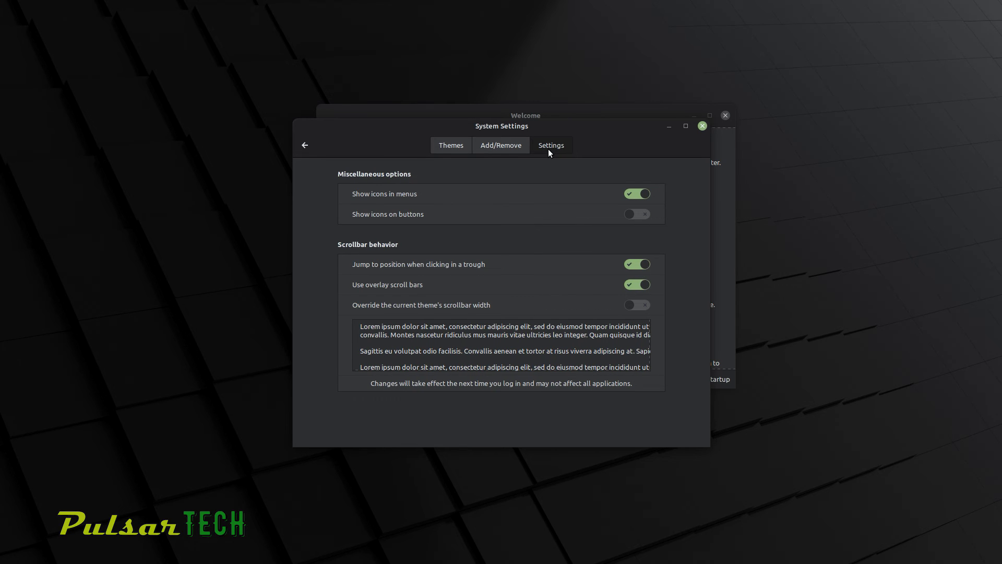
Scroll the settings grid through Hardware and Administration, then close System Settings.
{"action": "left_click", "coordinate": [306, 146]}
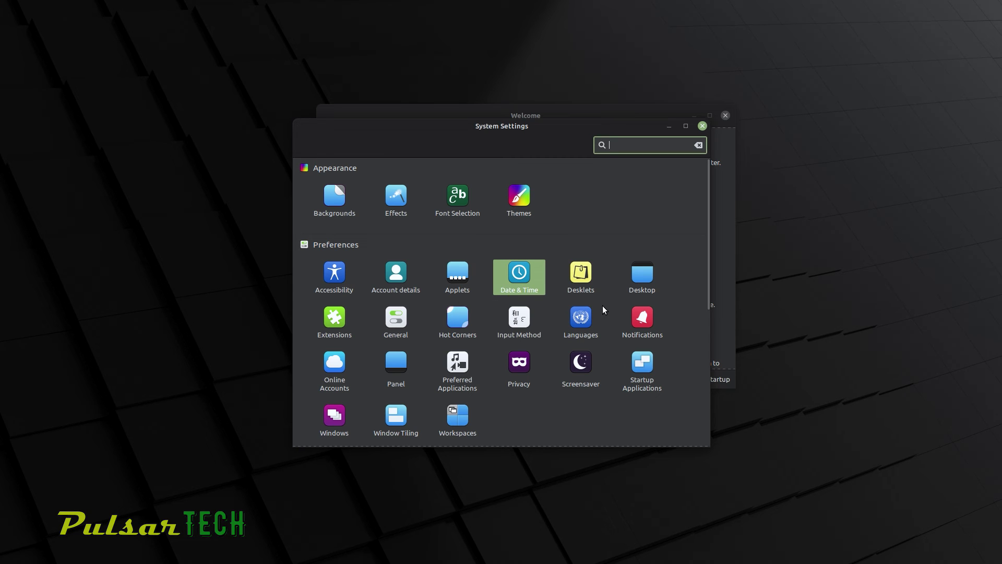
{"action": "scroll", "coordinate": [434, 336], "scroll_direction": "down", "scroll_amount": 5}
{"action": "scroll", "coordinate": [433, 338], "scroll_direction": "down", "scroll_amount": 3}
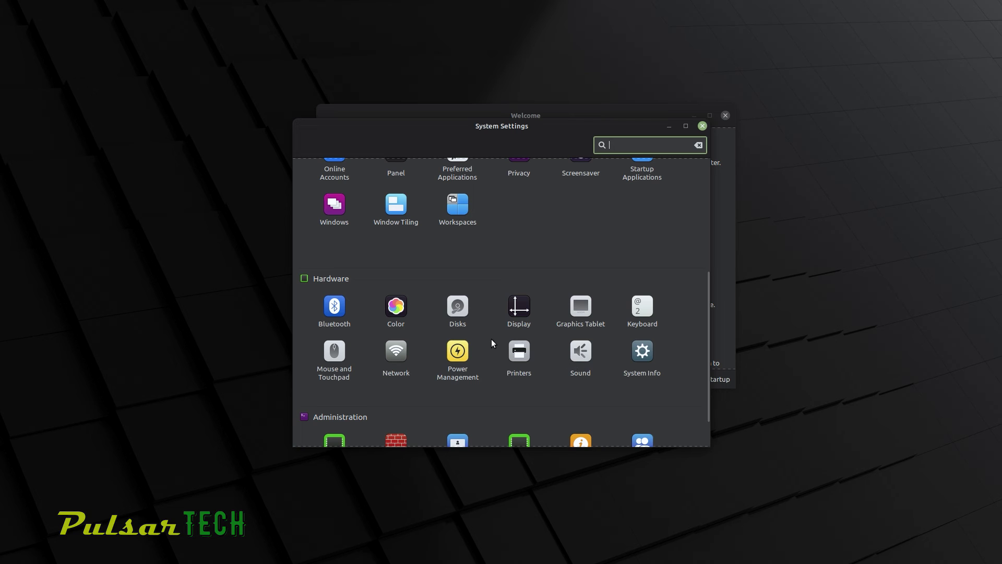
{"action": "scroll", "coordinate": [430, 346], "scroll_direction": "down", "scroll_amount": 2}
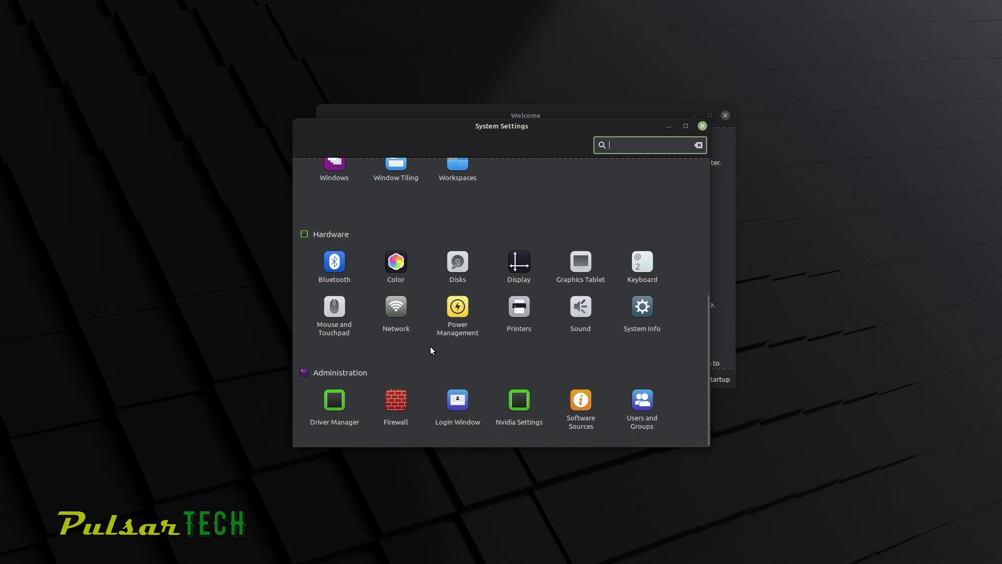
{"action": "scroll", "coordinate": [430, 346], "scroll_direction": "up", "scroll_amount": 10}
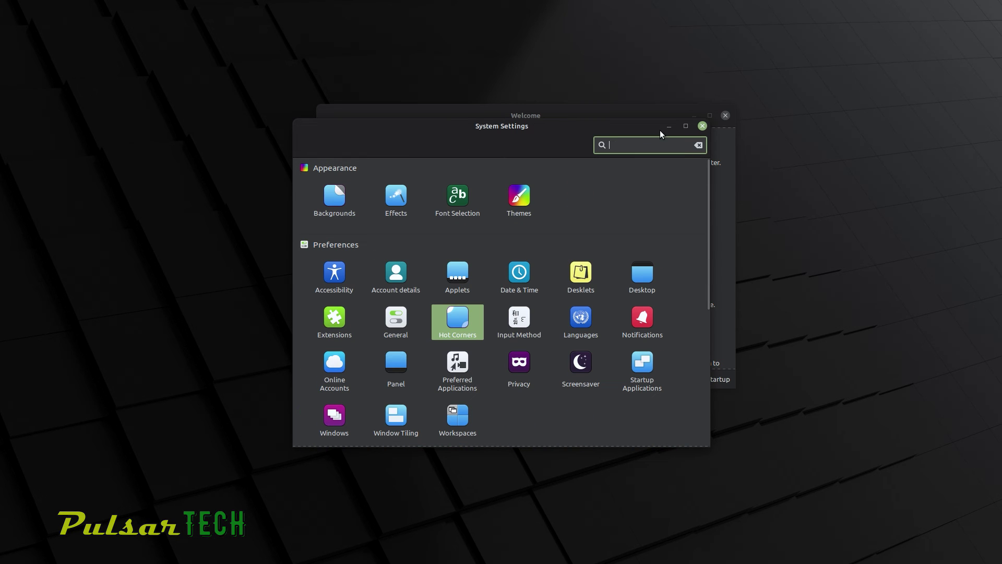
{"action": "left_click", "coordinate": [702, 128]}
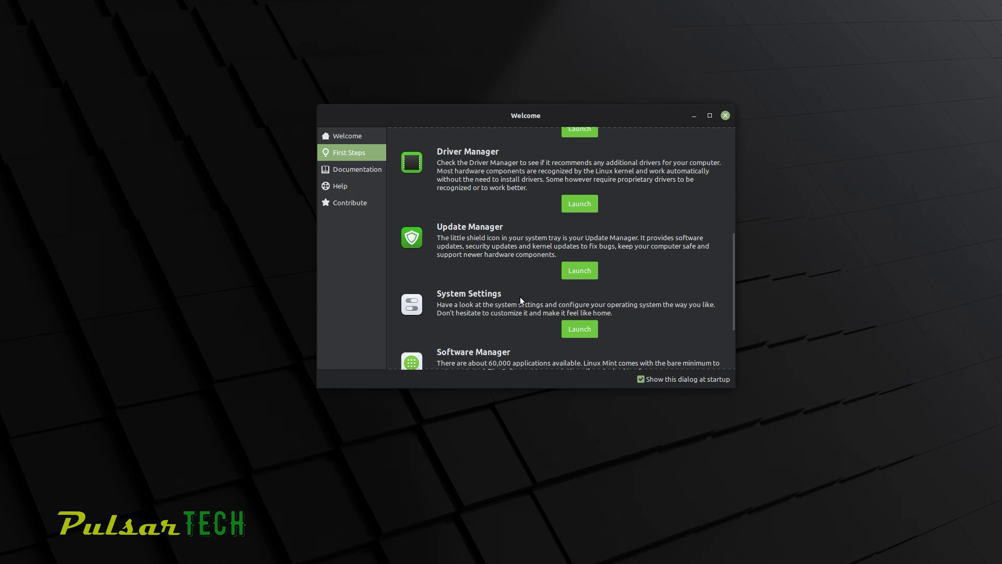
Scroll the First Steps page down to the Software Manager entry.
{"action": "scroll", "coordinate": [521, 296], "scroll_direction": "down", "scroll_amount": 3}
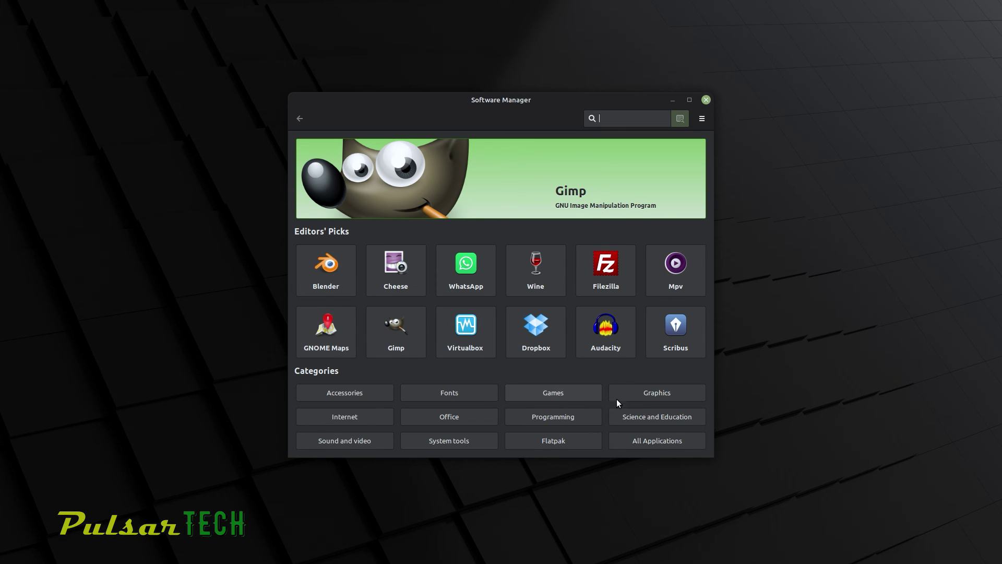
{"action": "left_click", "coordinate": [641, 396]}
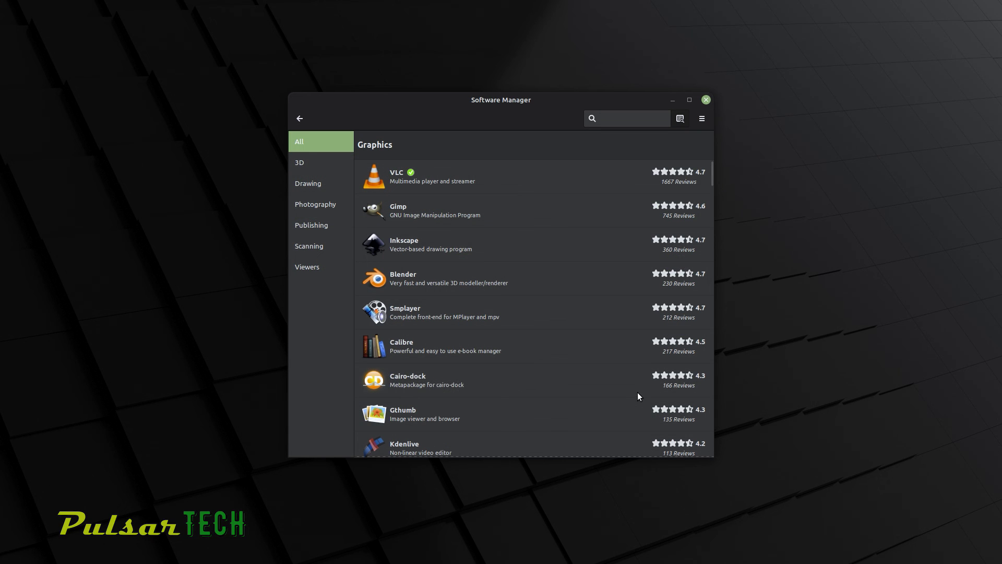
{"action": "left_click", "coordinate": [432, 183]}
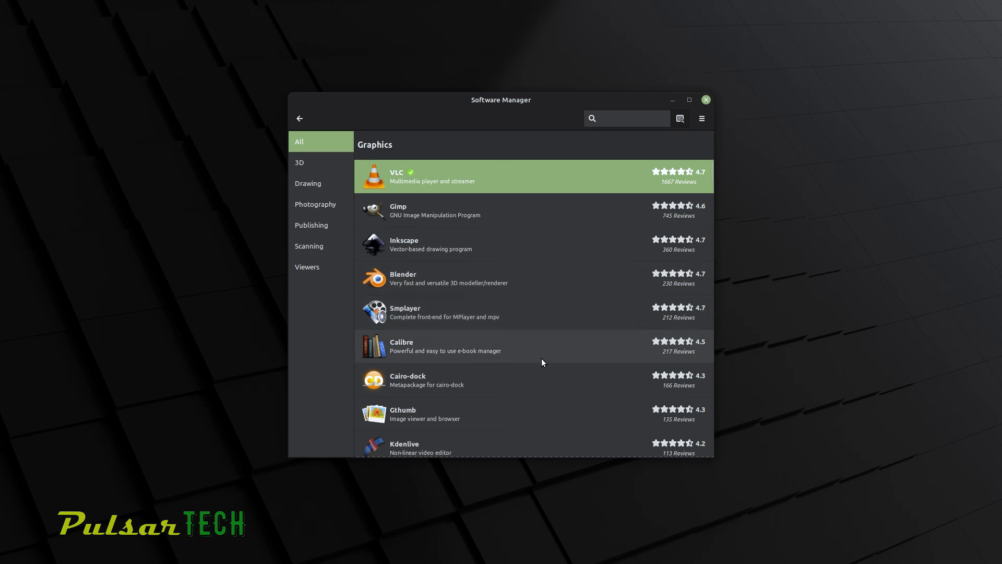
{"action": "scroll", "coordinate": [544, 431], "scroll_direction": "down", "scroll_amount": 6}
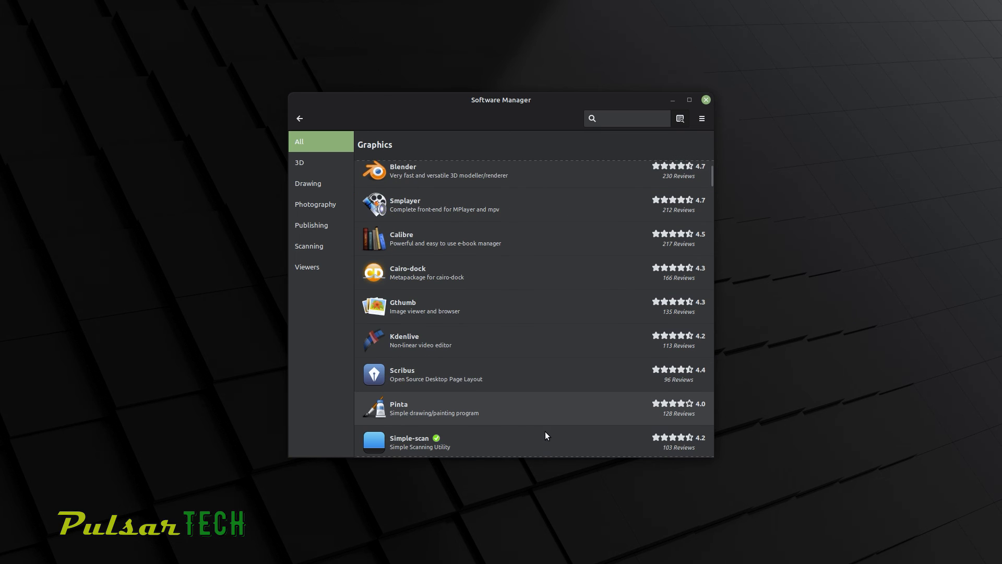
{"action": "scroll", "coordinate": [545, 431], "scroll_direction": "down", "scroll_amount": 3}
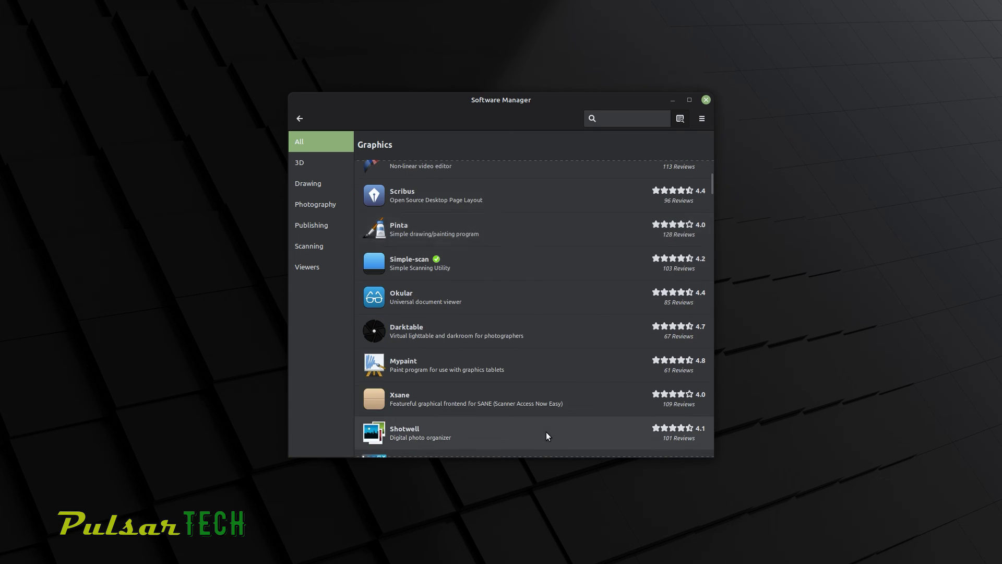
{"action": "scroll", "coordinate": [554, 426], "scroll_direction": "down", "scroll_amount": 7}
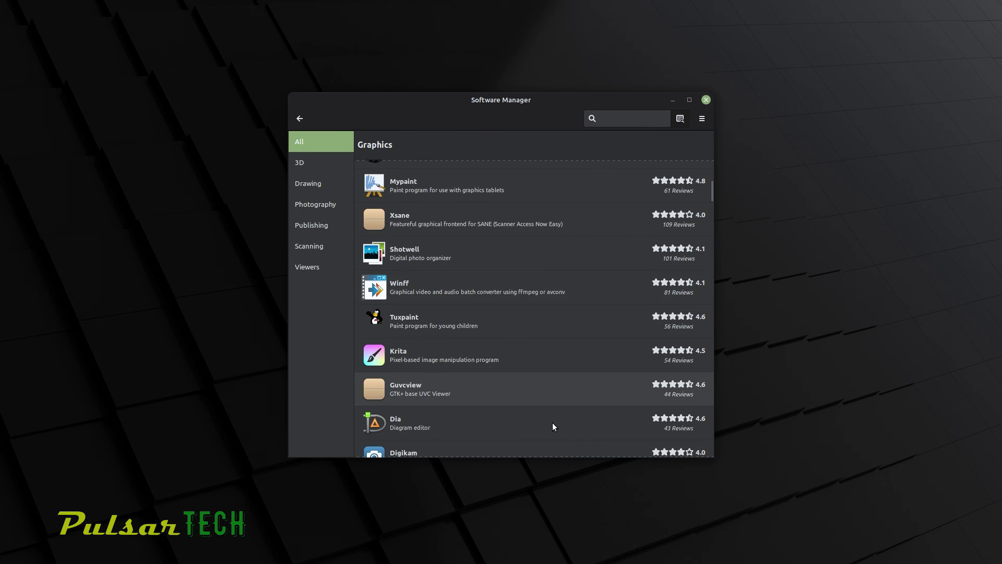
{"action": "scroll", "coordinate": [552, 423], "scroll_direction": "down", "scroll_amount": 9}
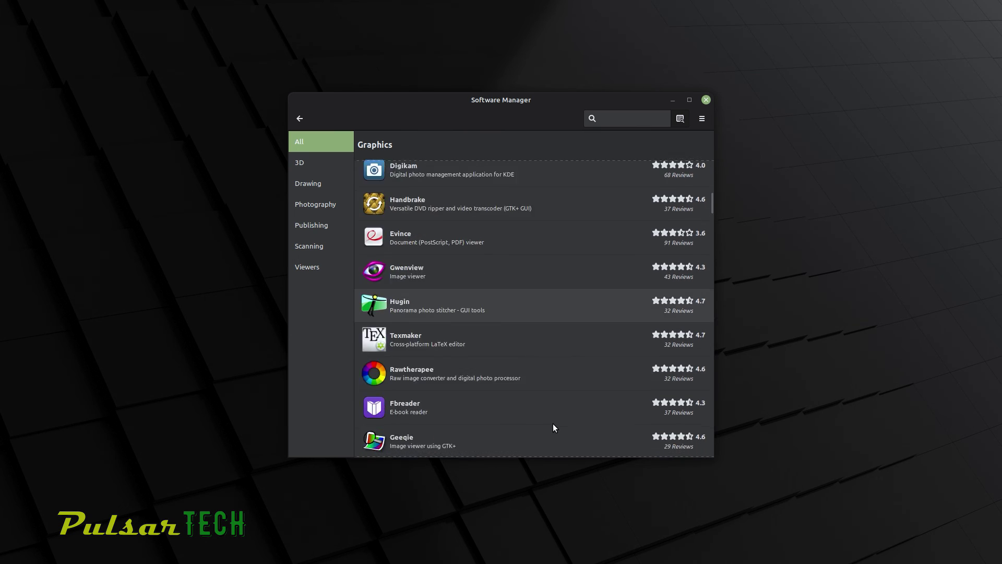
{"action": "scroll", "coordinate": [553, 423], "scroll_direction": "down", "scroll_amount": 2}
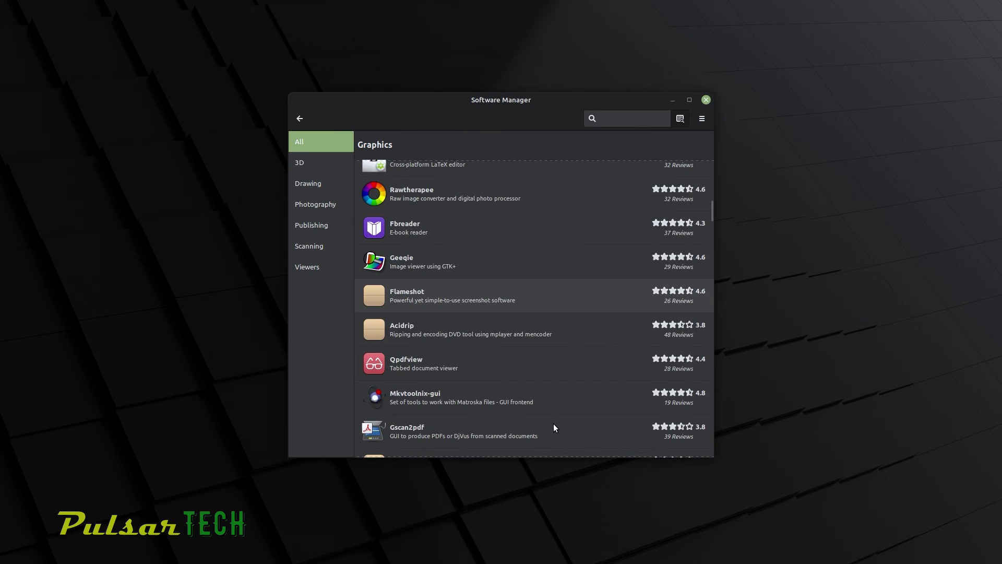
{"action": "scroll", "coordinate": [553, 424], "scroll_direction": "up", "scroll_amount": 5}
{"action": "scroll", "coordinate": [553, 424], "scroll_direction": "up", "scroll_amount": 1}
{"action": "left_click", "coordinate": [302, 163]}
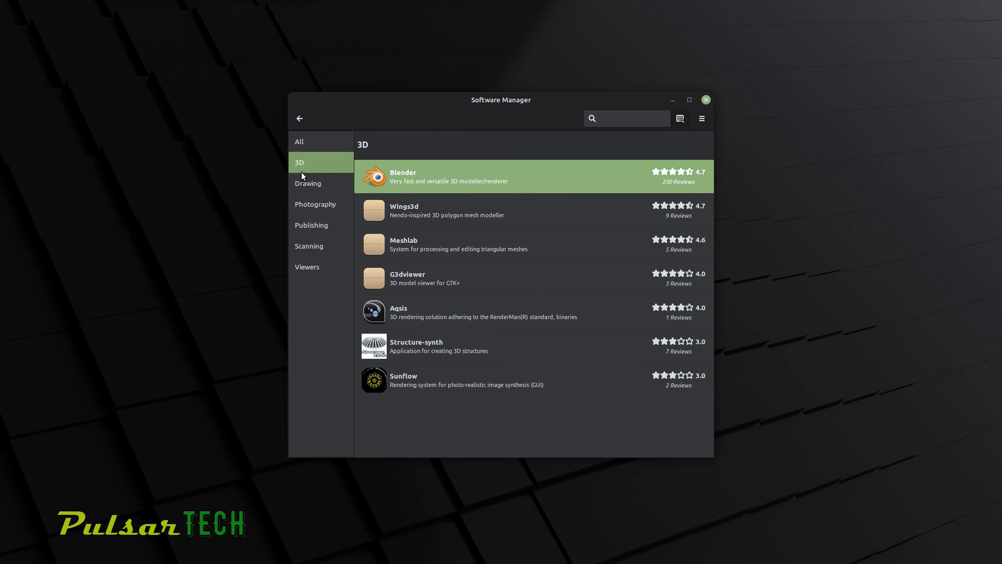
{"action": "left_click", "coordinate": [304, 190]}
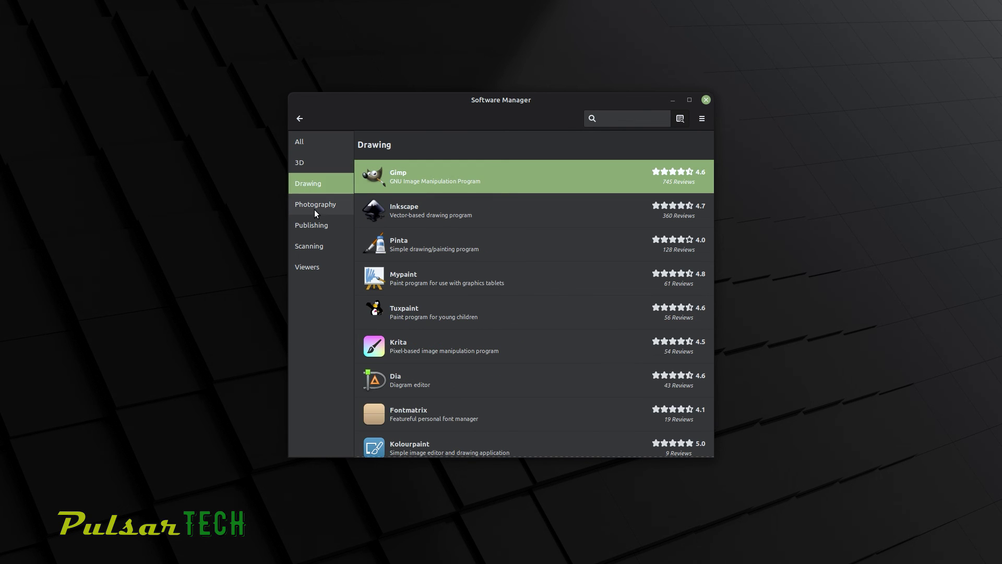
{"action": "left_click", "coordinate": [314, 209]}
{"action": "left_click", "coordinate": [318, 225]}
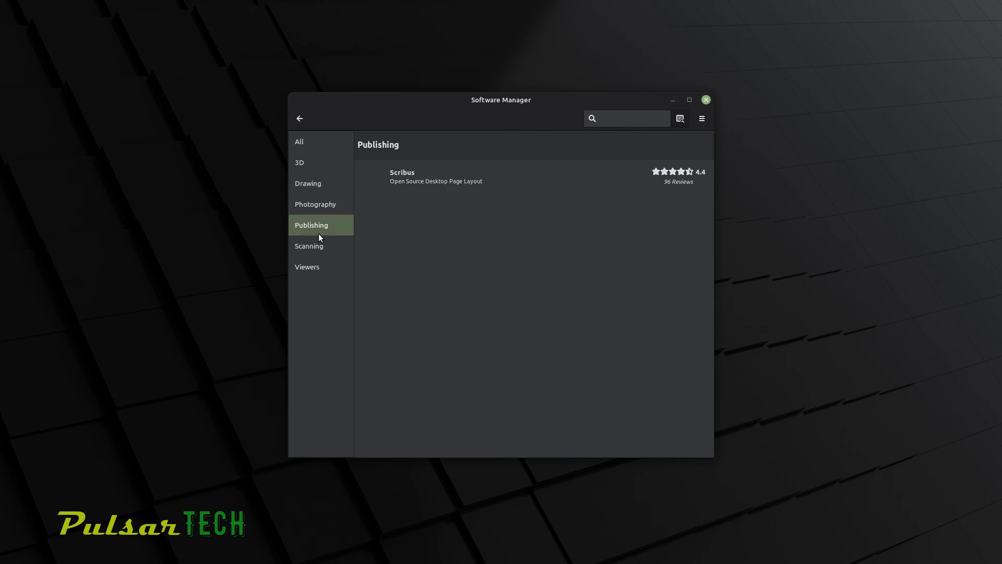
{"action": "left_click", "coordinate": [297, 116]}
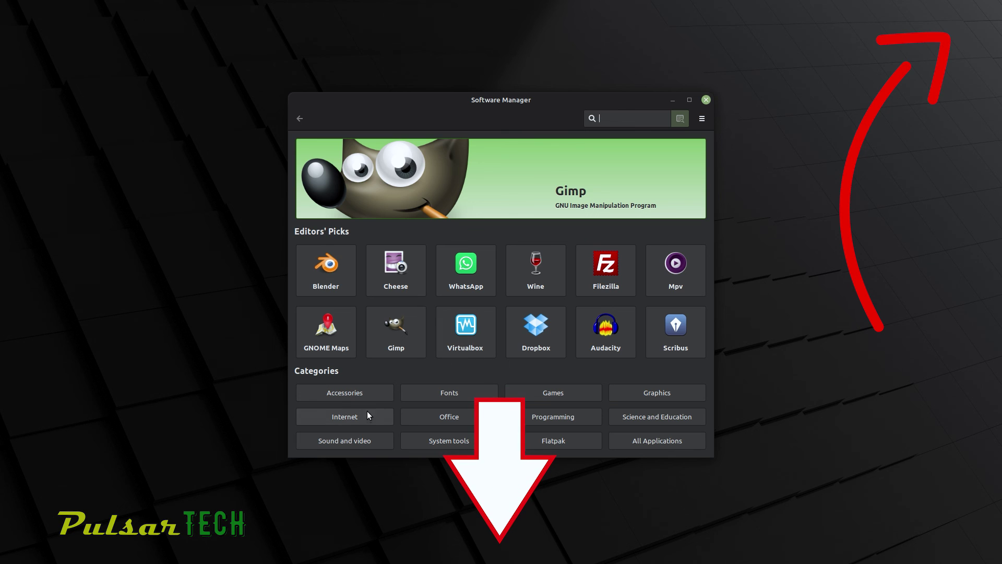
{"action": "left_click", "coordinate": [430, 419]}
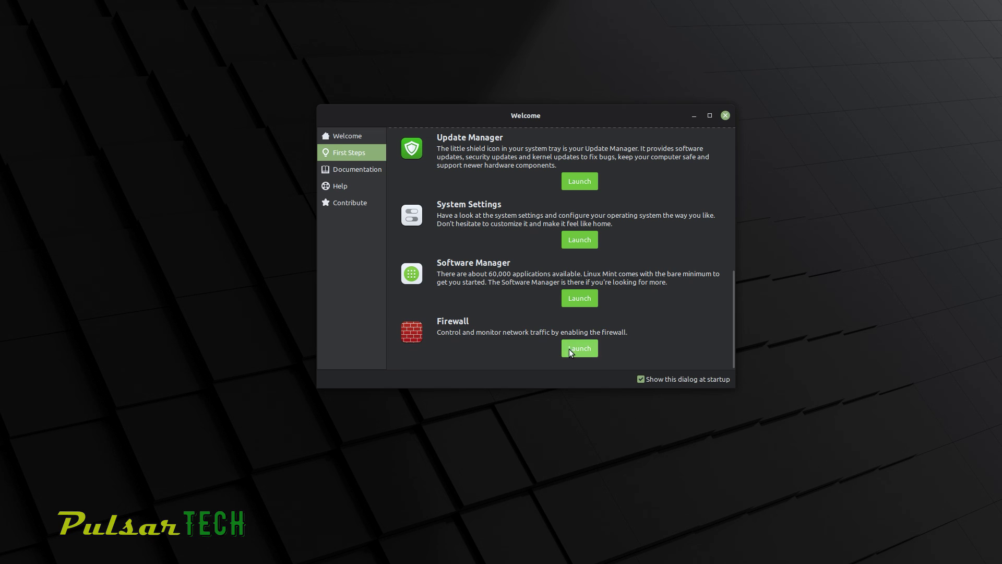
Launch Firewall, enter the administrator password, and switch the firewall status on.
{"action": "left_click", "coordinate": [569, 349]}
{"action": "type", "text": "*****"}
{"action": "key", "text": "Return"}
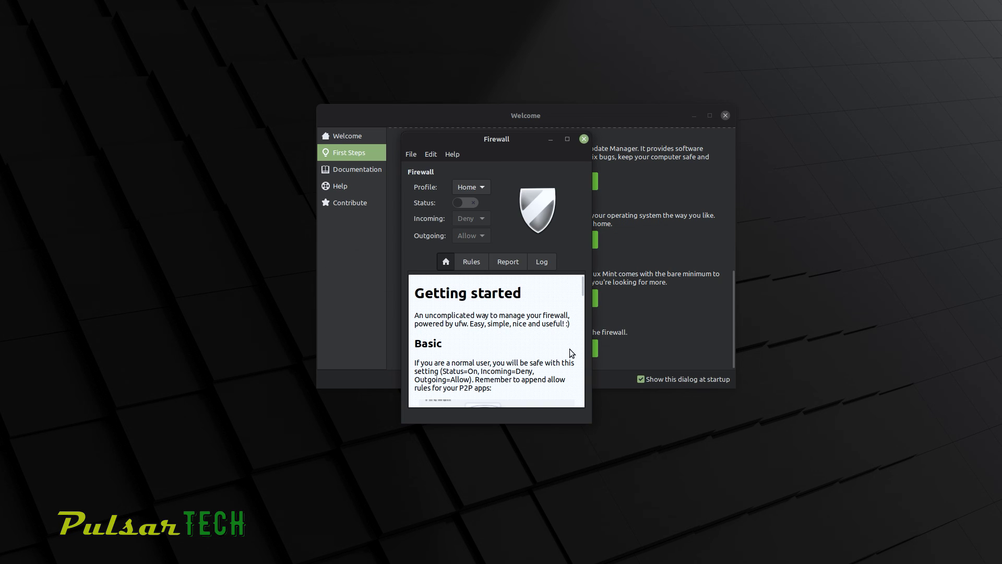
{"action": "left_click", "coordinate": [472, 203]}
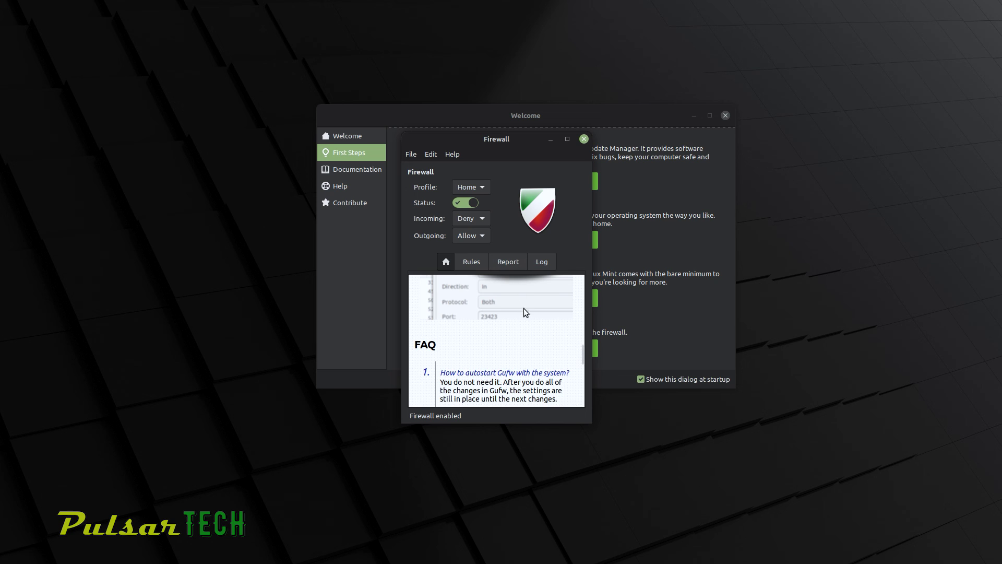
Check the Rules list, read through the Getting started help, and toggle the Status switch again.
{"action": "left_click", "coordinate": [479, 262]}
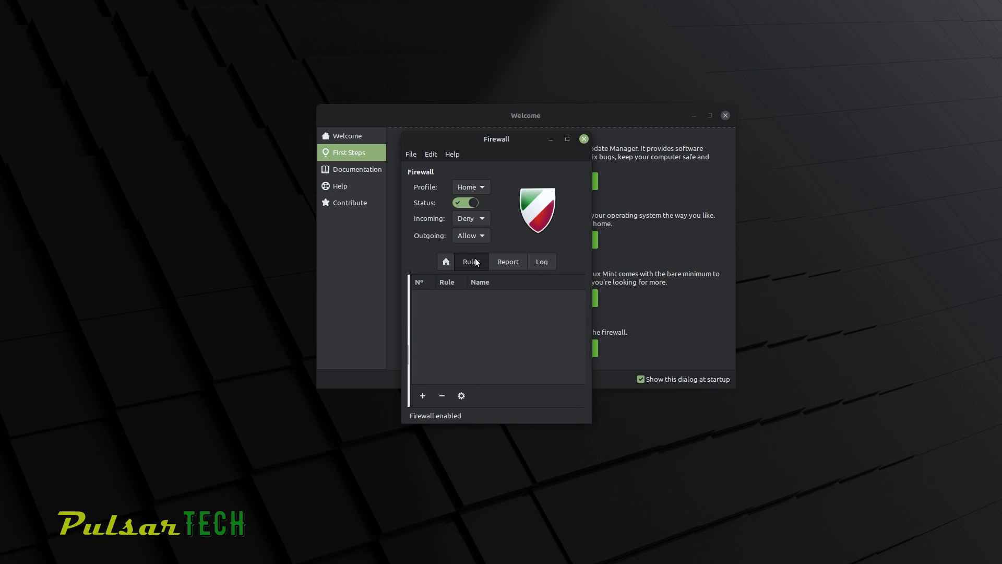
{"action": "left_click", "coordinate": [452, 262]}
{"action": "scroll", "coordinate": [491, 389], "scroll_direction": "down", "scroll_amount": 1}
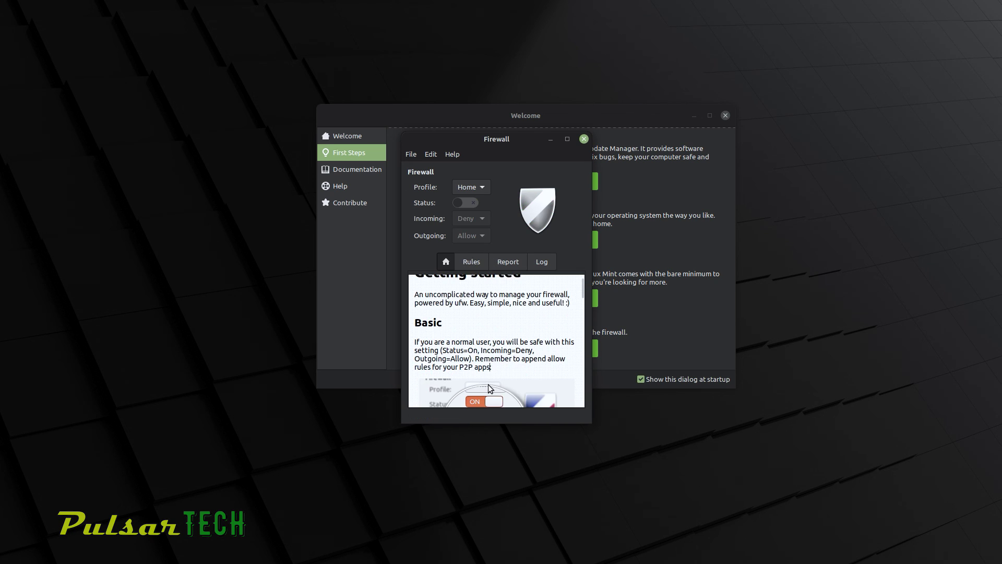
{"action": "scroll", "coordinate": [491, 388], "scroll_direction": "down", "scroll_amount": 3}
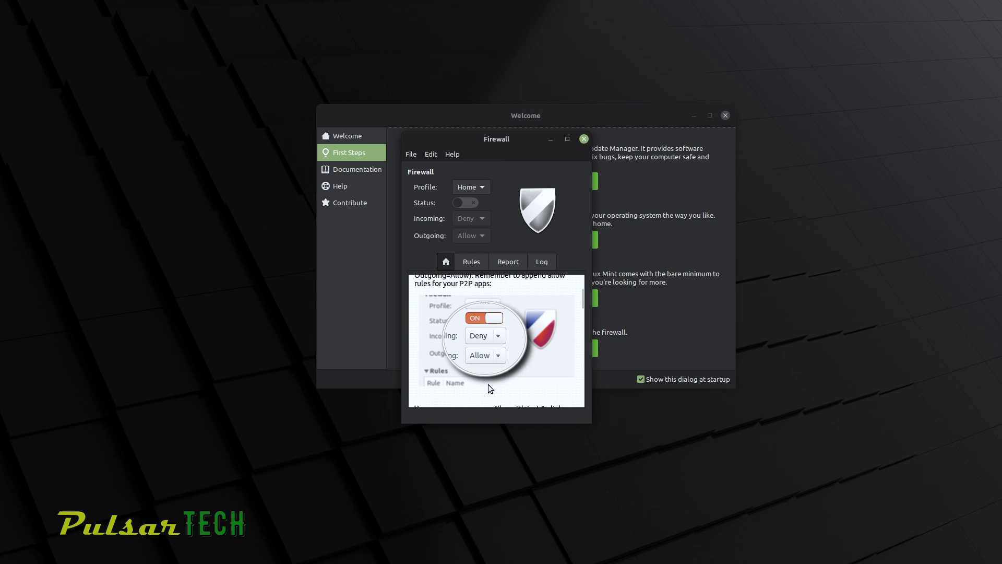
{"action": "scroll", "coordinate": [489, 389], "scroll_direction": "down", "scroll_amount": 2}
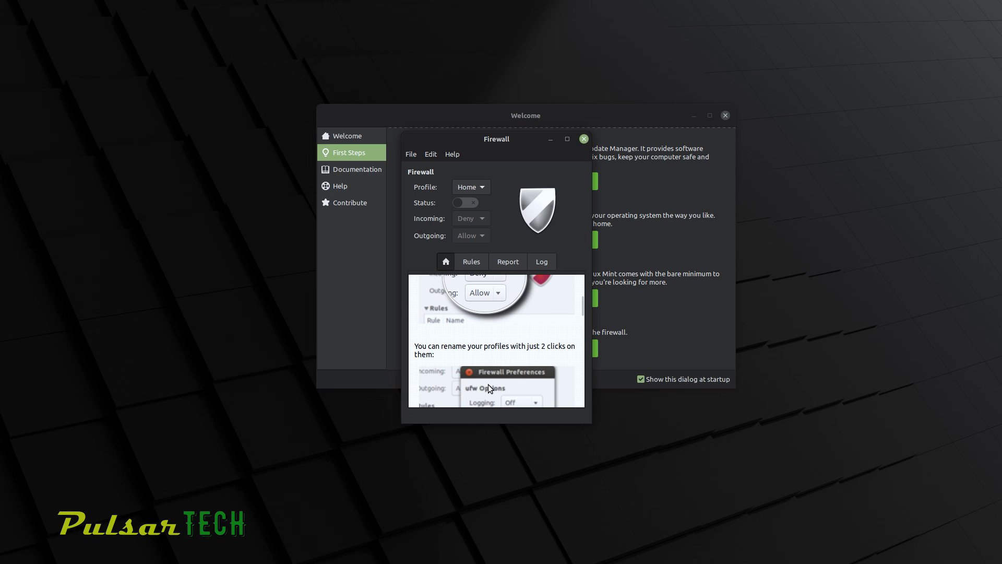
{"action": "scroll", "coordinate": [487, 384], "scroll_direction": "down", "scroll_amount": 6}
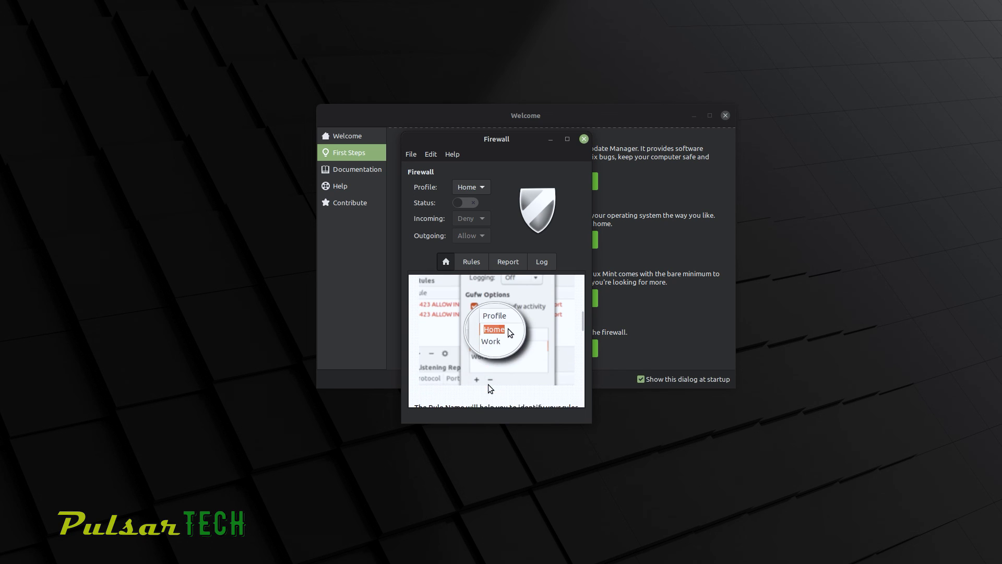
{"action": "scroll", "coordinate": [489, 388], "scroll_direction": "down", "scroll_amount": 1}
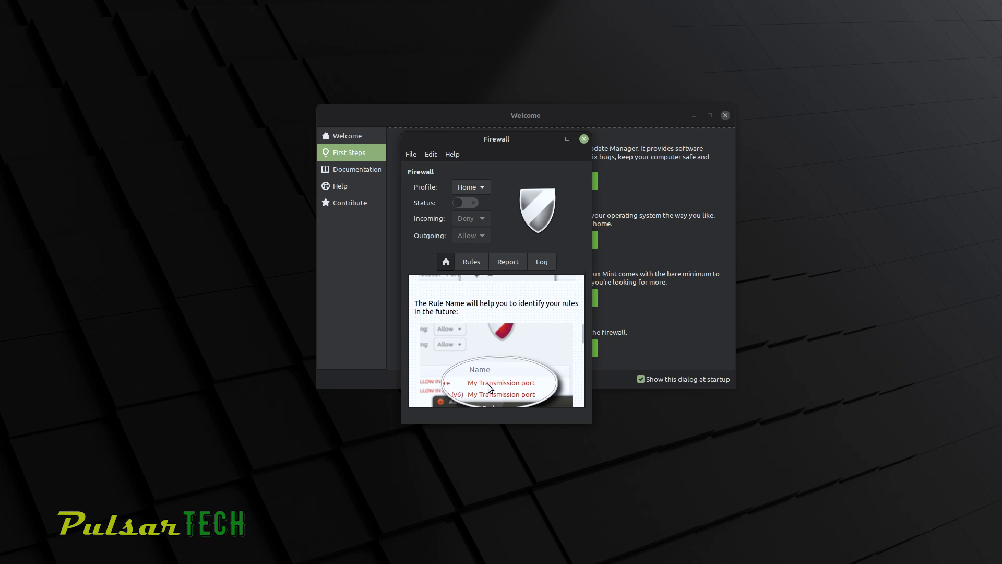
{"action": "left_click", "coordinate": [465, 203]}
Close Firewall and visit the Welcome Screen's Documentation, Help and Contribute pages.
{"action": "left_click", "coordinate": [584, 139]}
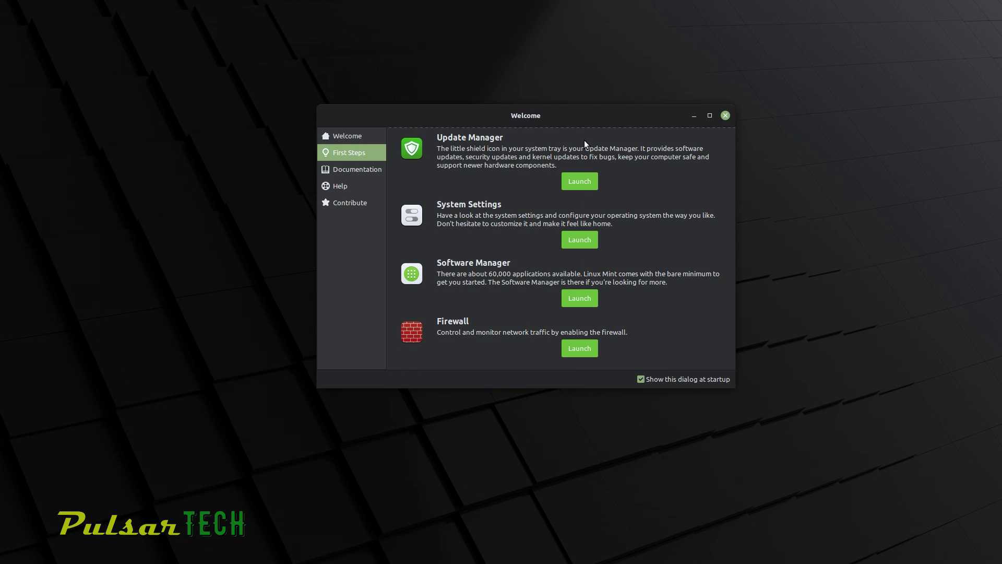
{"action": "left_click", "coordinate": [379, 169]}
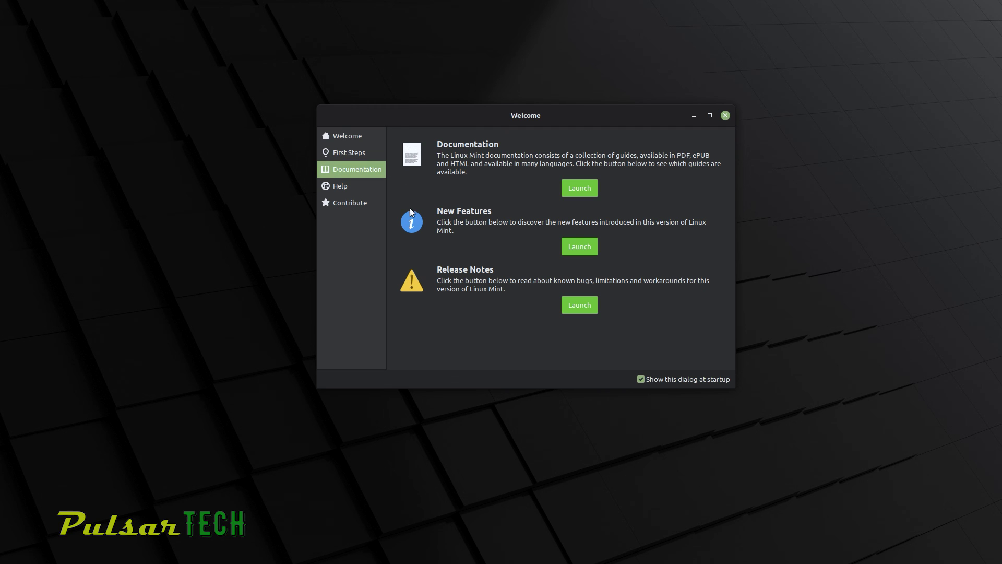
{"action": "left_click", "coordinate": [350, 187]}
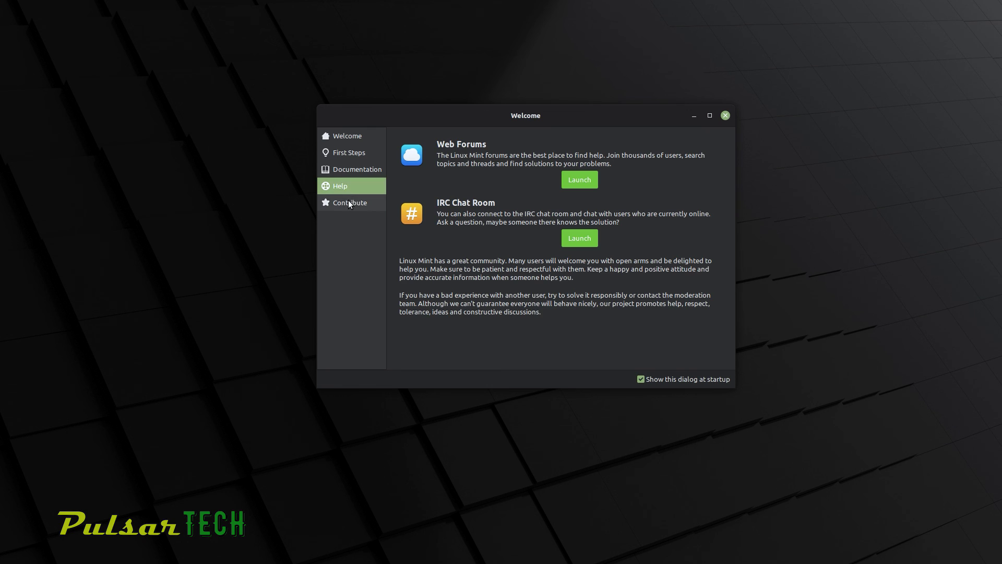
{"action": "left_click", "coordinate": [350, 203]}
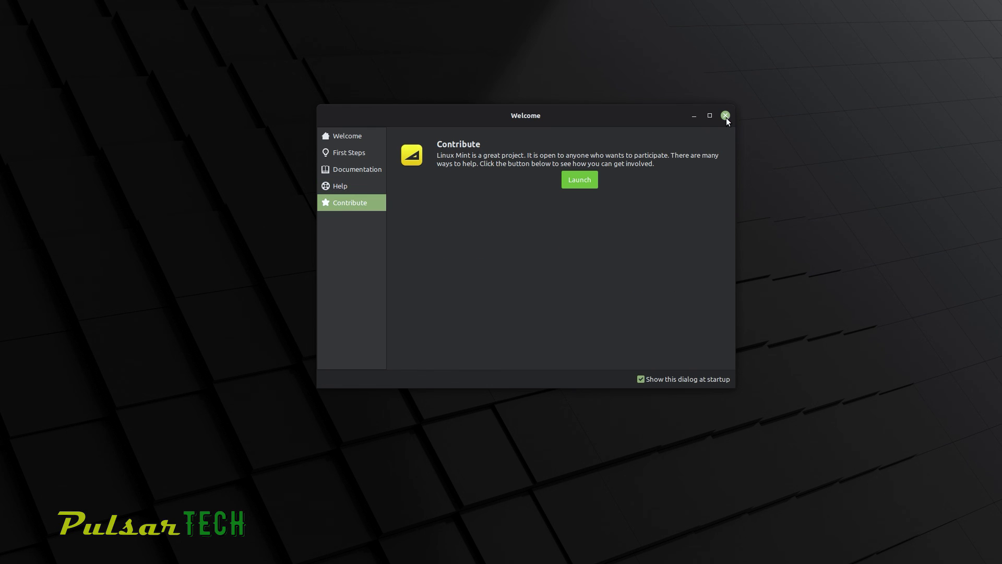